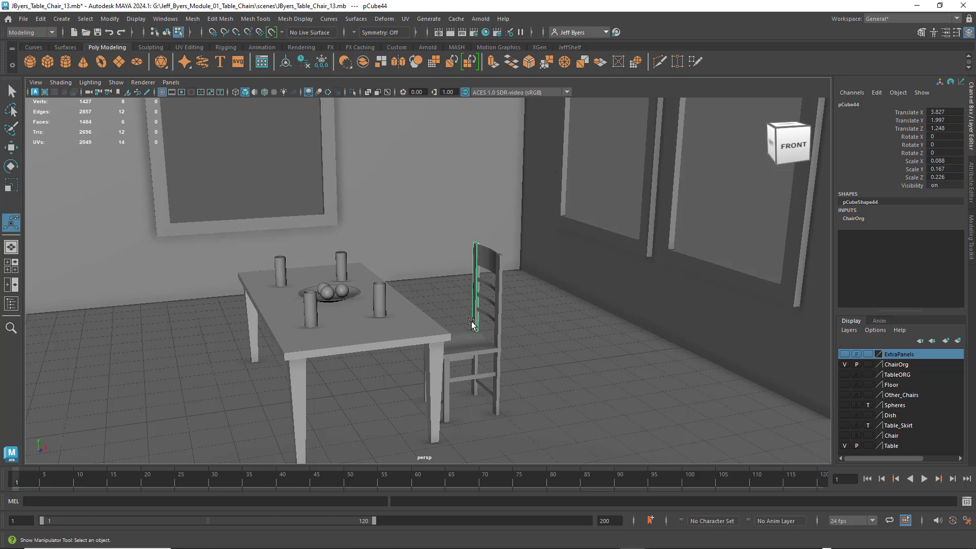
# Step: Examine the dining table and the separate chair parts from several angles
pyautogui.keyDown('alt'); pyautogui.moveTo(472, 326); pyautogui.dragTo(504, 306); pyautogui.keyUp('alt')
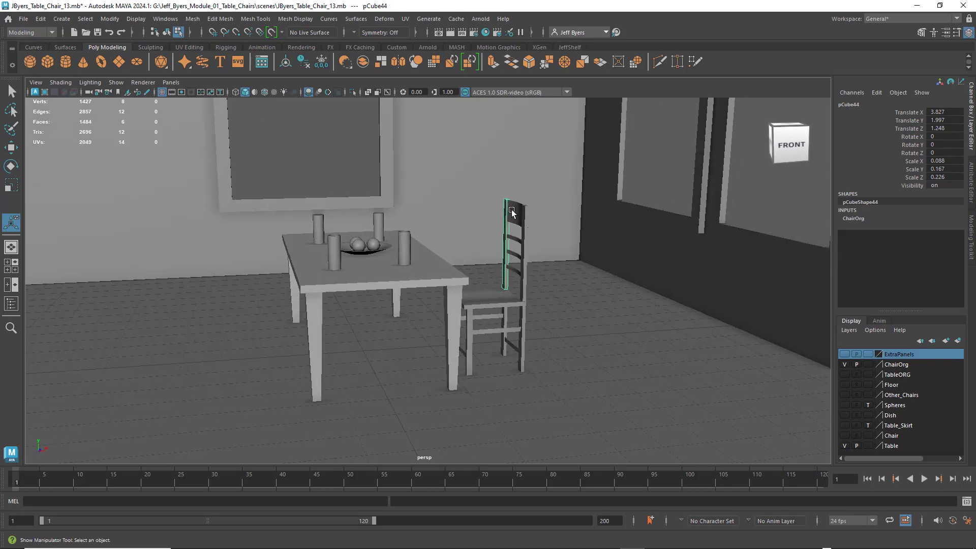
pyautogui.click(483, 304)
pyautogui.moveTo(484, 306); pyautogui.dragTo(486, 313, button='right')
pyautogui.keyDown('alt'); pyautogui.moveTo(502, 280); pyautogui.dragTo(525, 283); pyautogui.keyUp('alt')
pyautogui.keyDown('alt'); pyautogui.moveTo(516, 279); pyautogui.dragTo(514, 337, button='middle'); pyautogui.keyUp('alt')
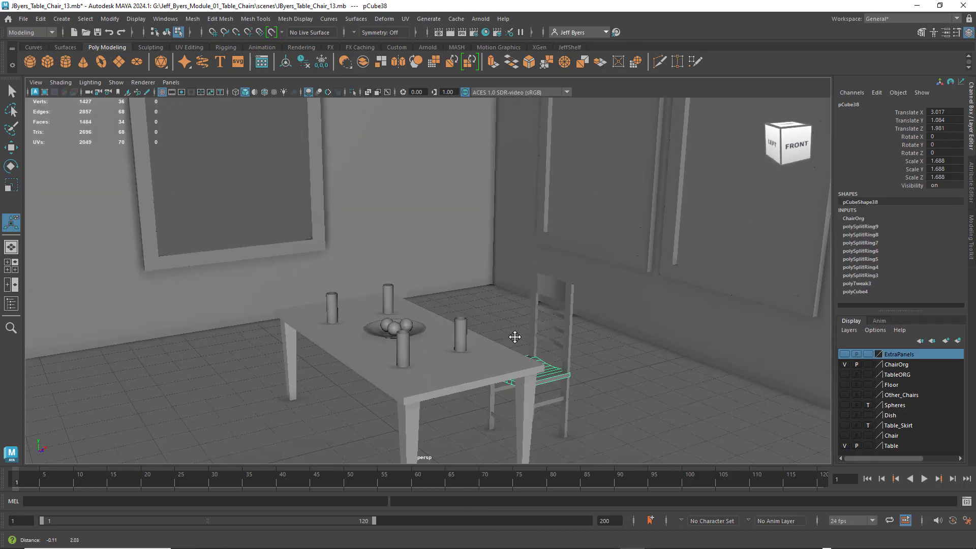
pyautogui.keyDown('alt'); pyautogui.moveTo(514, 338); pyautogui.dragTo(512, 320); pyautogui.keyUp('alt')
pyautogui.keyDown('alt'); pyautogui.moveTo(512, 321); pyautogui.dragTo(499, 333, button='middle'); pyautogui.keyUp('alt')
pyautogui.keyDown('alt'); pyautogui.moveTo(483, 298); pyautogui.dragTo(518, 282, button='right'); pyautogui.keyUp('alt')
pyautogui.keyDown('alt'); pyautogui.moveTo(518, 281); pyautogui.dragTo(507, 259, button='middle'); pyautogui.keyUp('alt')
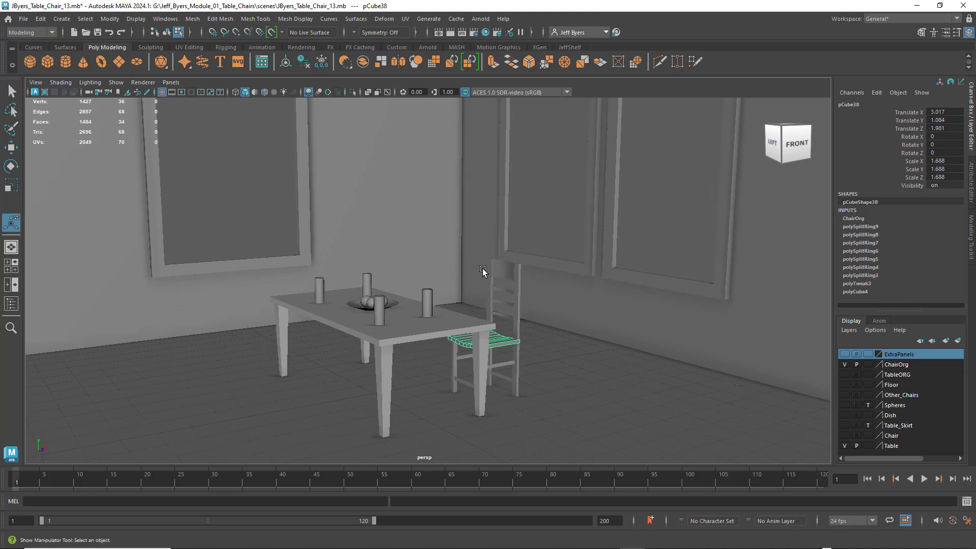
pyautogui.keyDown('alt'); pyautogui.moveTo(497, 310); pyautogui.dragTo(486, 309, button='middle'); pyautogui.keyUp('alt')
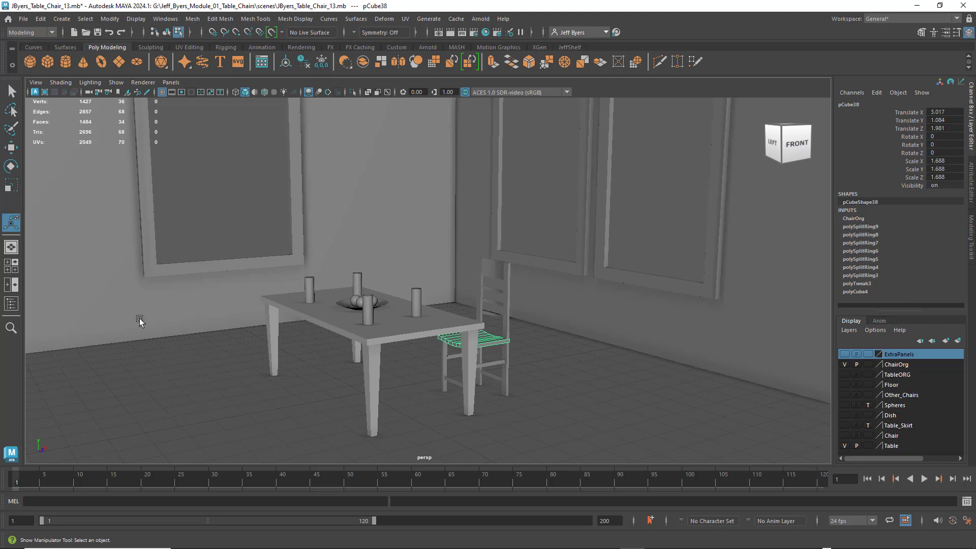
pyautogui.keyDown('alt'); pyautogui.moveTo(231, 342); pyautogui.dragTo(257, 328); pyautogui.keyUp('alt')
pyautogui.scroll(4, 355, 286)
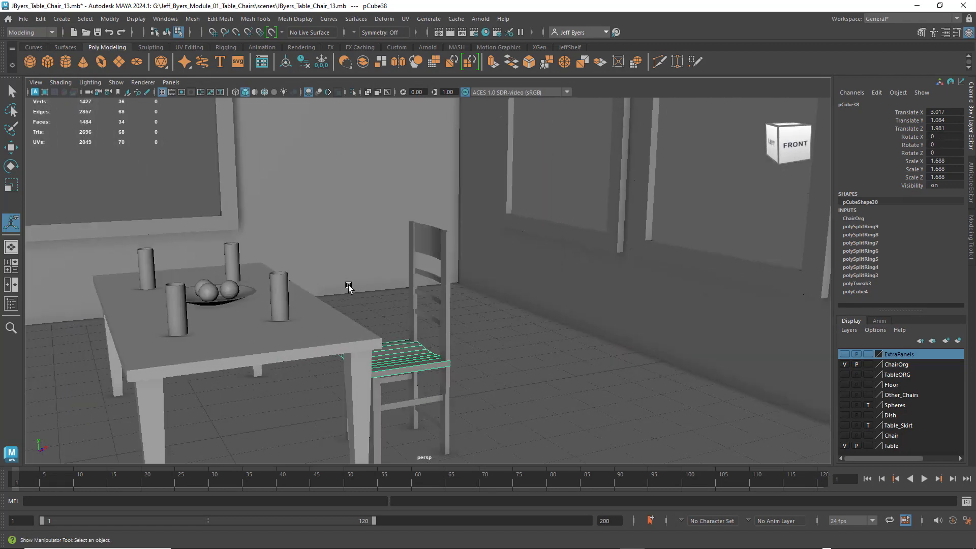
pyautogui.keyDown('alt'); pyautogui.moveTo(323, 326); pyautogui.dragTo(356, 300, button='middle'); pyautogui.keyUp('alt')
# Step: Select all parts of the chair as objects, leaving the room mesh out of the selection
pyautogui.keyDown('alt'); pyautogui.moveTo(355, 300); pyautogui.dragTo(459, 437); pyautogui.keyUp('alt')
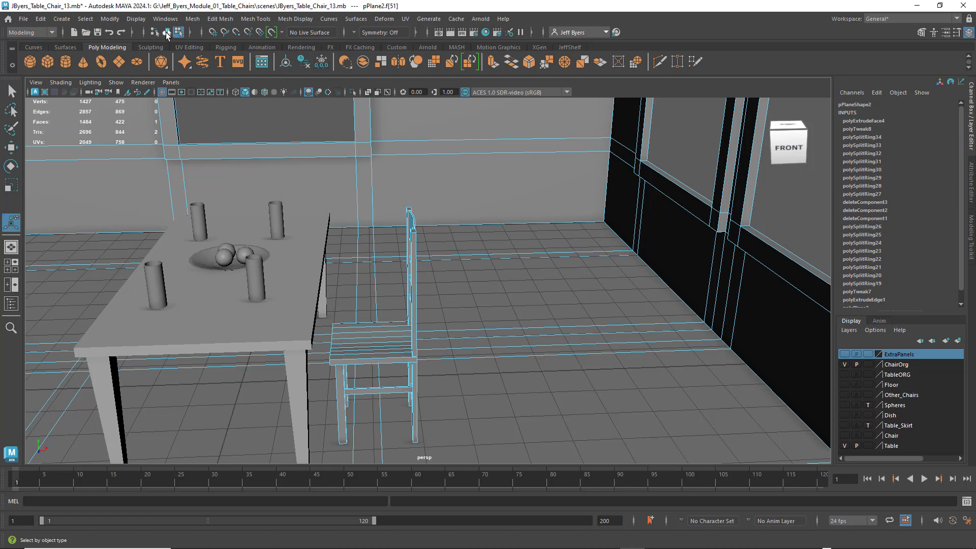
pyautogui.click(166, 33)
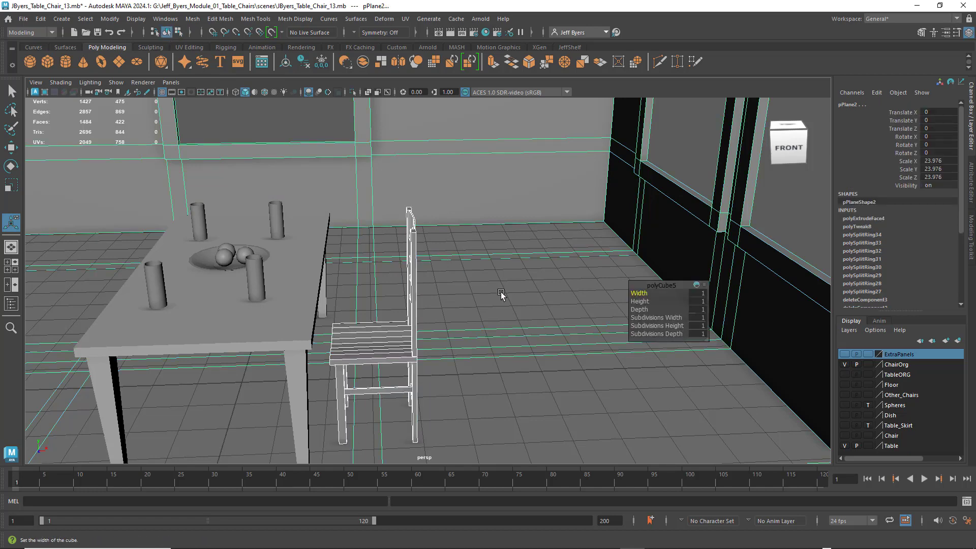
pyautogui.scroll(-3, 500, 269)
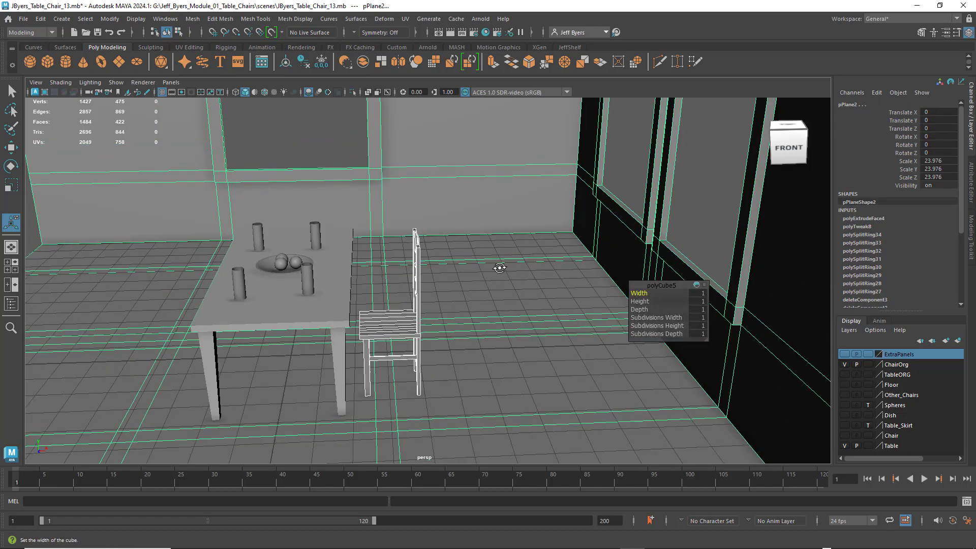
pyautogui.keyDown('alt'); pyautogui.moveTo(500, 267); pyautogui.dragTo(488, 263); pyautogui.keyUp('alt')
pyautogui.keyDown('alt'); pyautogui.moveTo(488, 263); pyautogui.dragTo(557, 244, button='middle'); pyautogui.keyUp('alt')
pyautogui.keyDown('alt'); pyautogui.moveTo(557, 243); pyautogui.dragTo(514, 217); pyautogui.keyUp('alt')
pyautogui.moveTo(440, 171); pyautogui.dragTo(530, 361)
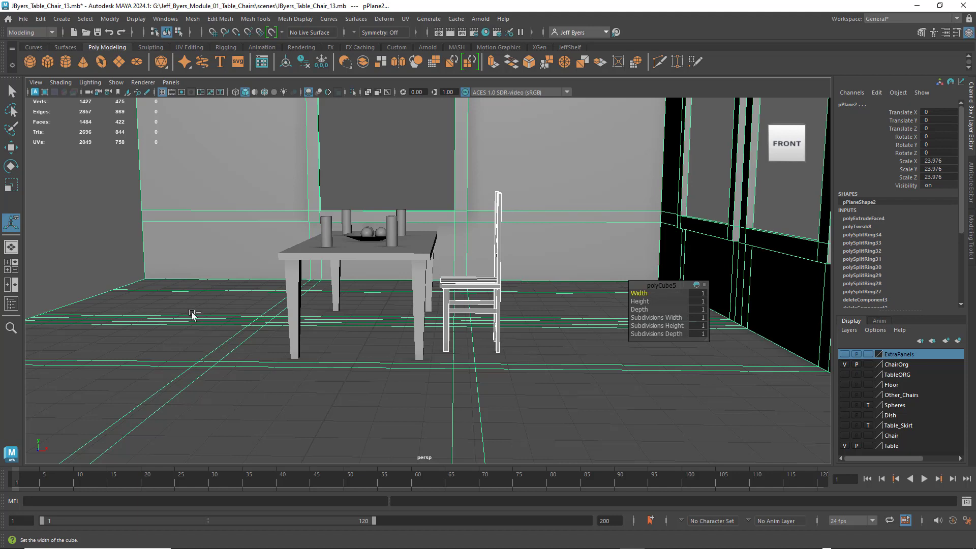
pyautogui.keyDown('ctrl'); pyautogui.moveTo(112, 212); pyautogui.dragTo(227, 361); pyautogui.keyUp('ctrl')
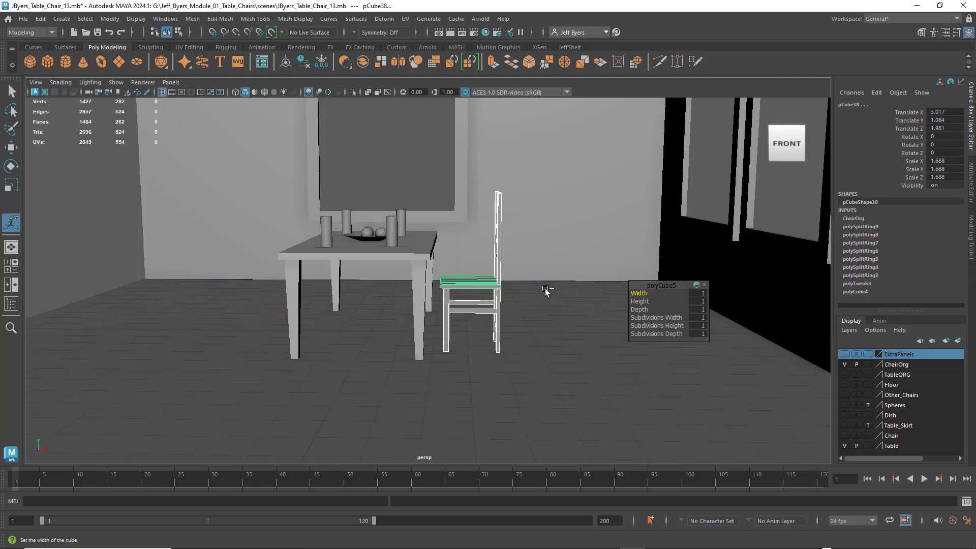
# Step: Combine the selected chair parts into a single mesh
pyautogui.keyDown('alt'); pyautogui.moveTo(589, 235); pyautogui.dragTo(615, 242); pyautogui.keyUp('alt')
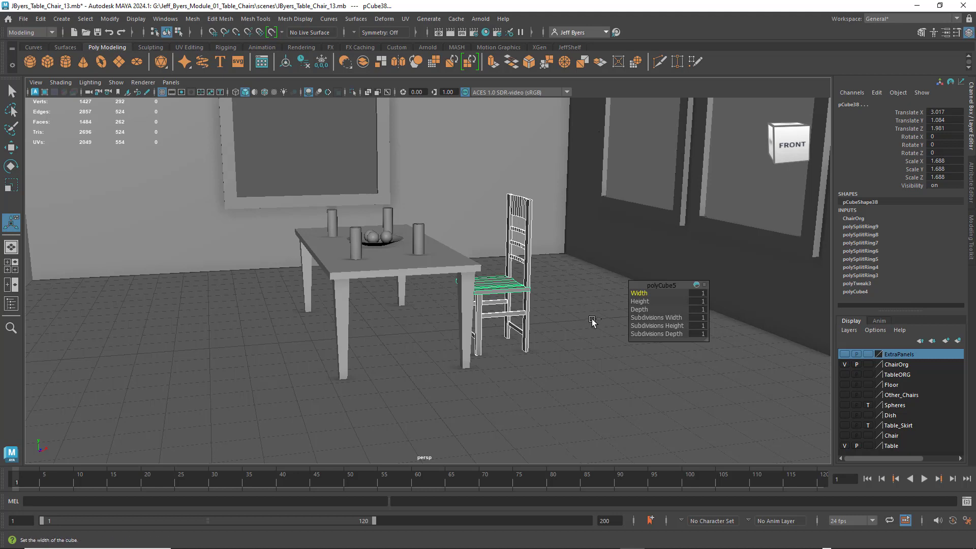
pyautogui.click(579, 250)
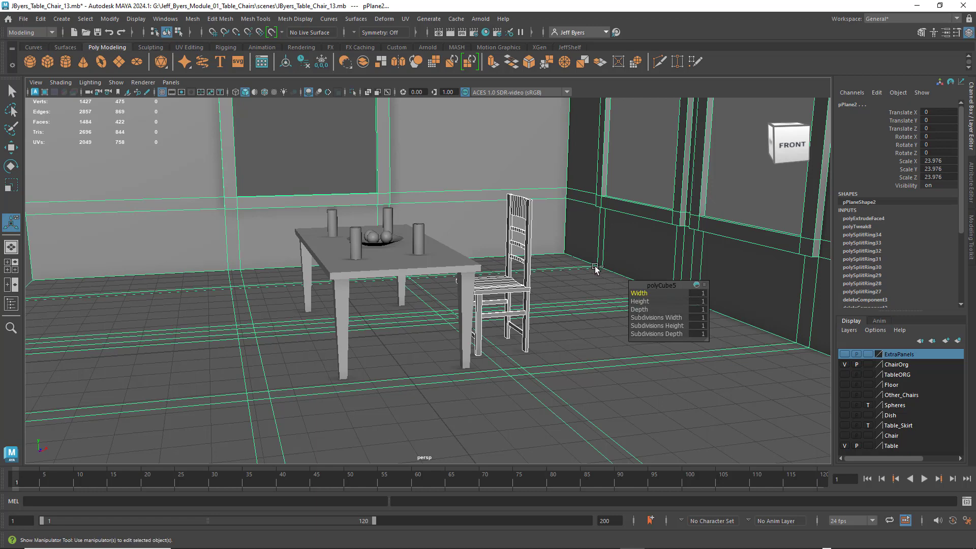
pyautogui.hotkey('ctrl', 'z')
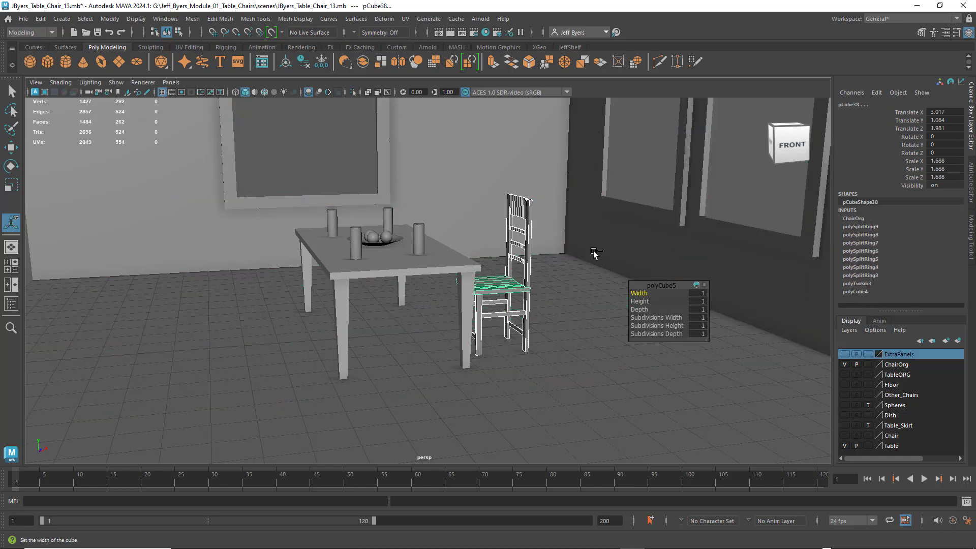
pyautogui.moveTo(583, 274)
pyautogui.keyDown('alt'); pyautogui.mouseDown()
pyautogui.moveTo(524, 284)
pyautogui.moveTo(593, 279)
pyautogui.mouseUp(); pyautogui.keyUp('alt')
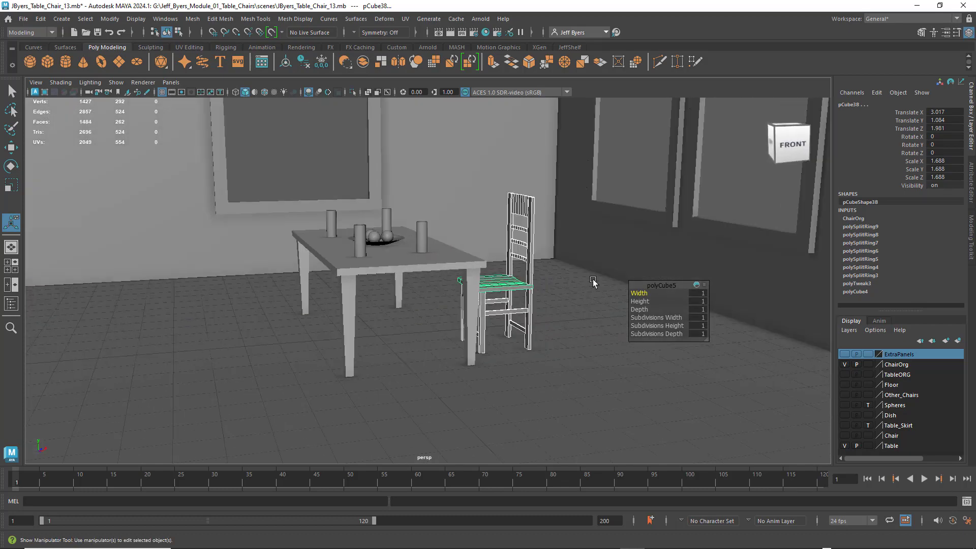
pyautogui.moveTo(599, 283)
pyautogui.keyDown('alt'); pyautogui.mouseDown()
pyautogui.moveTo(580, 291)
pyautogui.moveTo(597, 285)
pyautogui.mouseUp(); pyautogui.keyUp('alt')
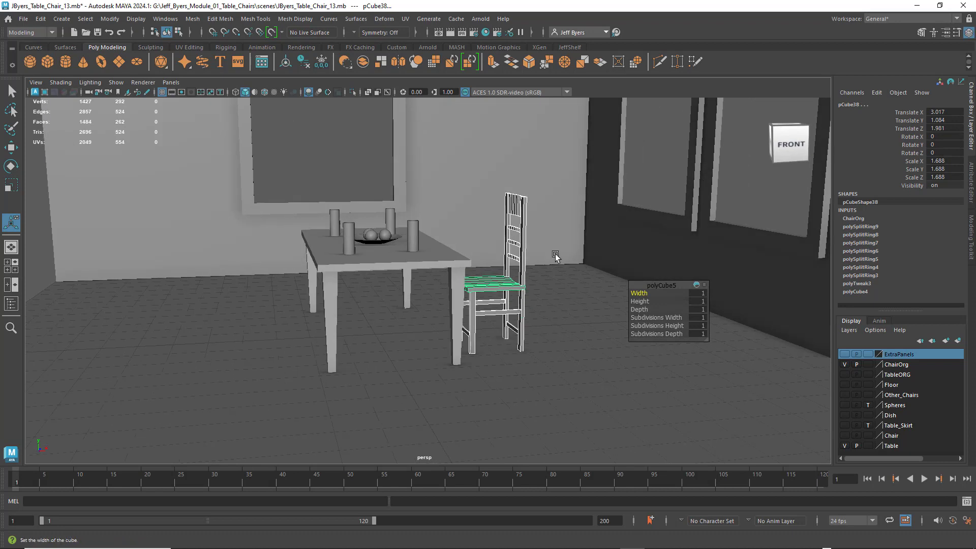
pyautogui.press('space')
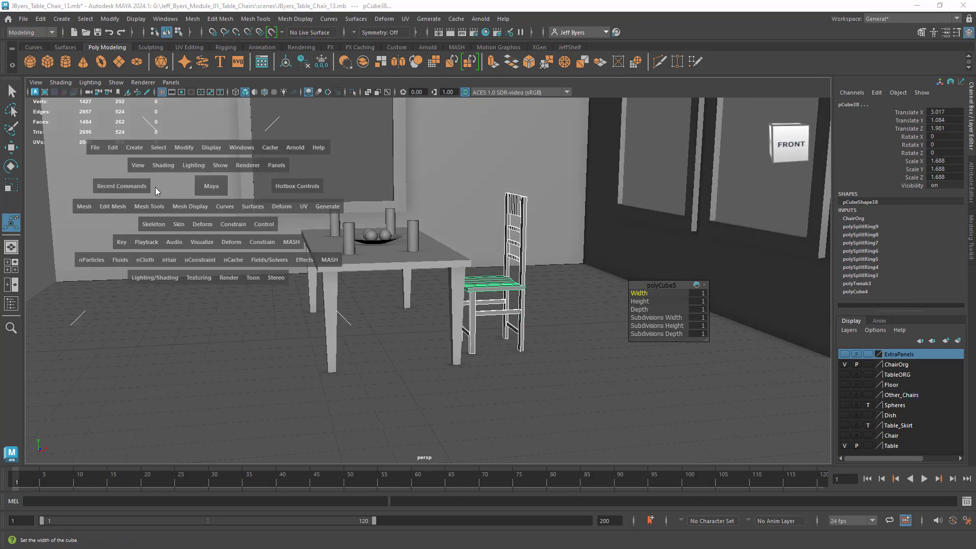
pyautogui.click(83, 206)
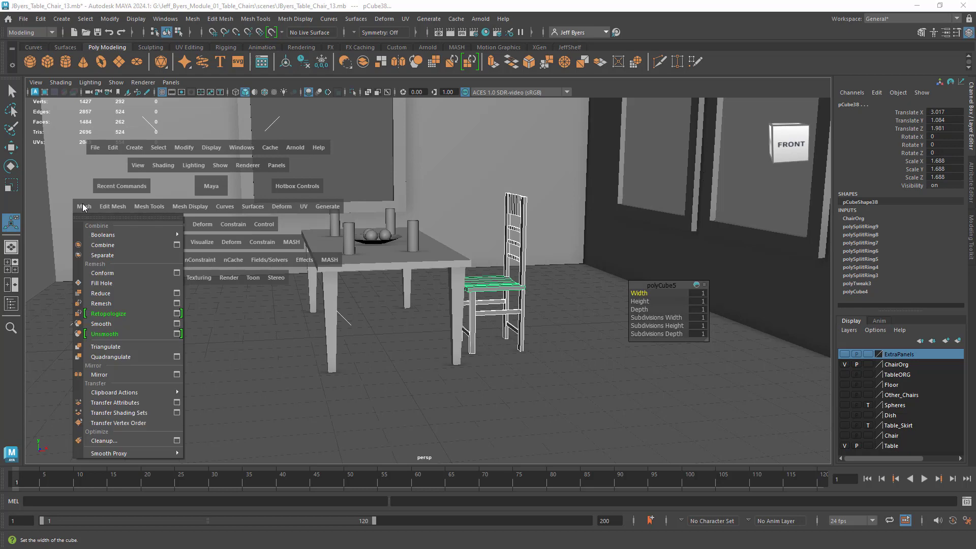
pyautogui.click(105, 246)
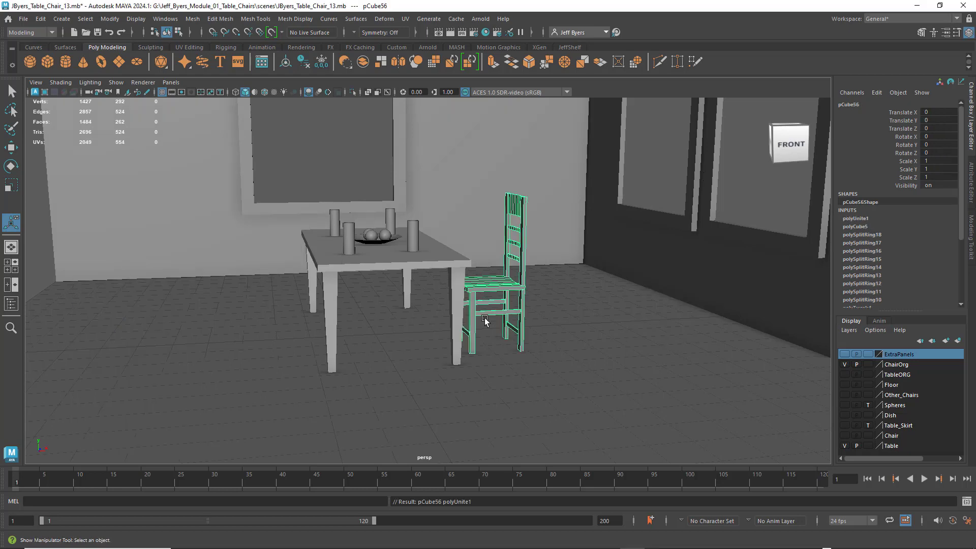
# Step: Delete the construction history of the combined chair
pyautogui.keyDown('alt'); pyautogui.moveTo(550, 295); pyautogui.dragTo(656, 296); pyautogui.keyUp('alt')
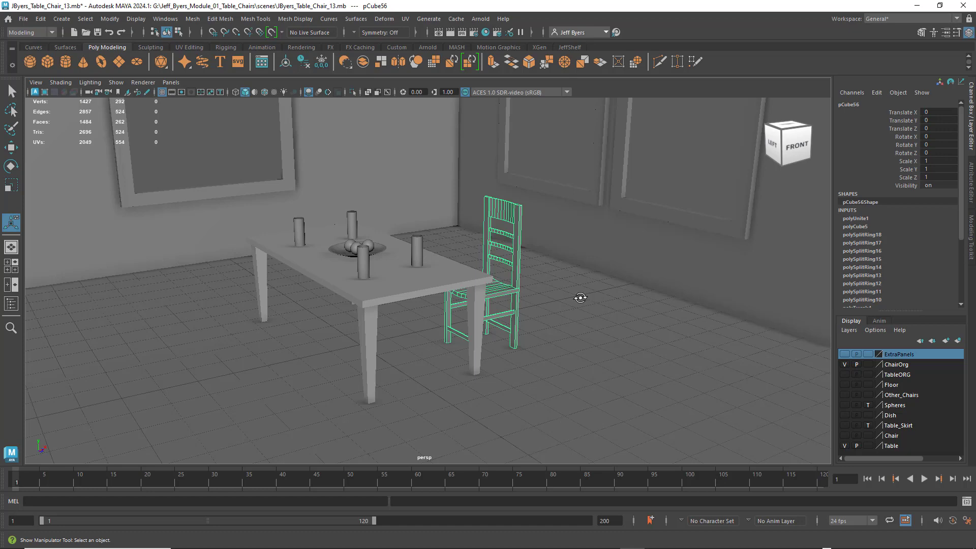
pyautogui.keyDown('alt'); pyautogui.moveTo(580, 298); pyautogui.dragTo(600, 325); pyautogui.keyUp('alt')
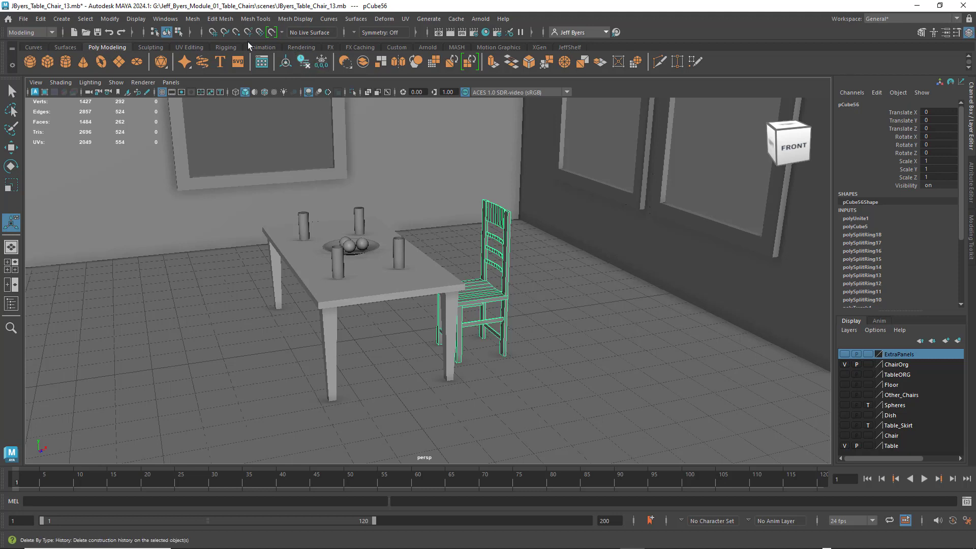
pyautogui.click(110, 19)
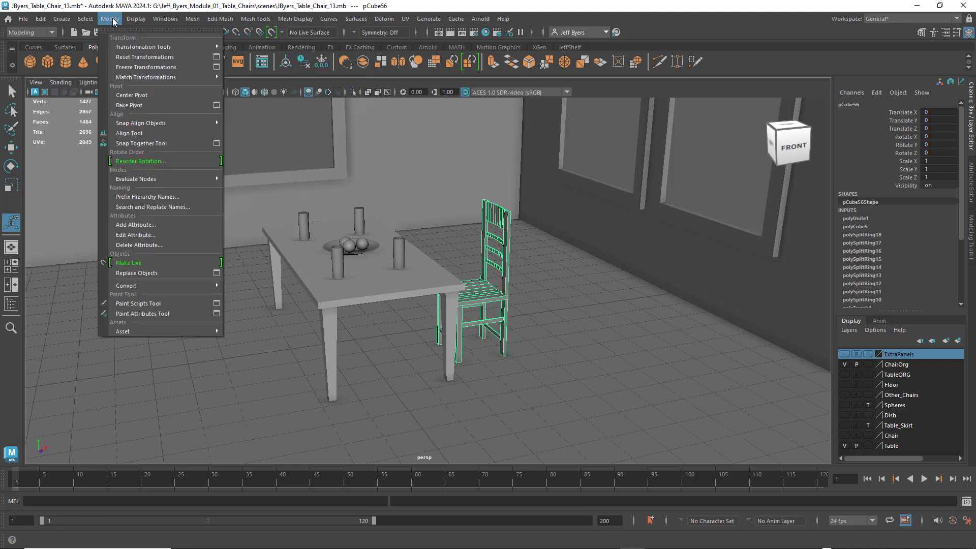
pyautogui.moveTo(35, 23)
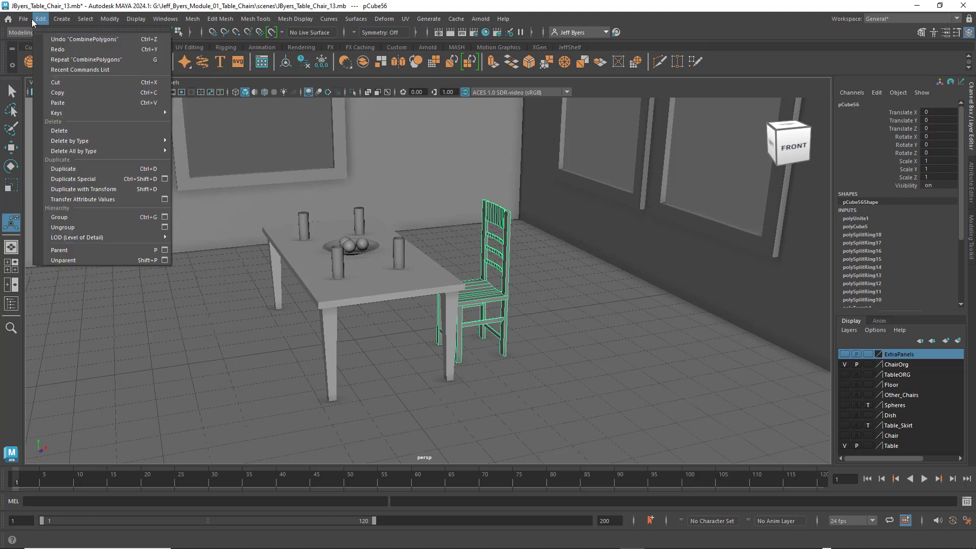
pyautogui.moveTo(74, 141)
pyautogui.click(47, 19)
pyautogui.click(48, 19)
pyautogui.moveTo(81, 140)
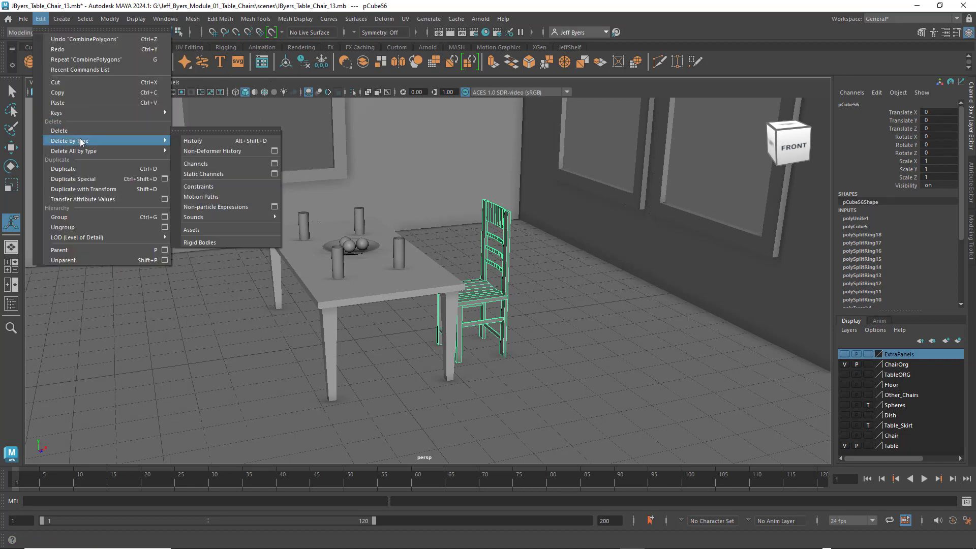
pyautogui.click(201, 141)
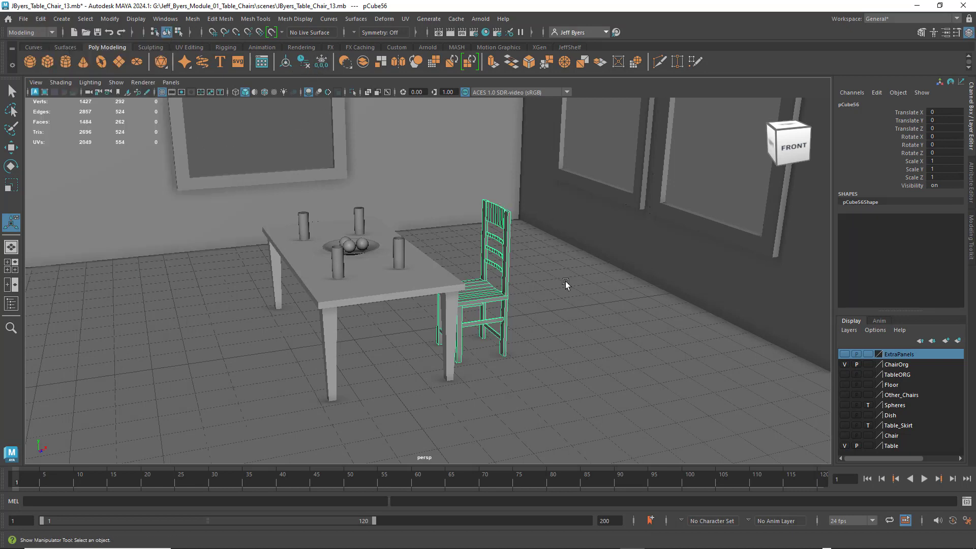
# Step: Select the tabletop together with its four legs, then drop that selection
pyautogui.keyDown('alt'); pyautogui.moveTo(539, 252); pyautogui.dragTo(491, 248); pyautogui.keyUp('alt')
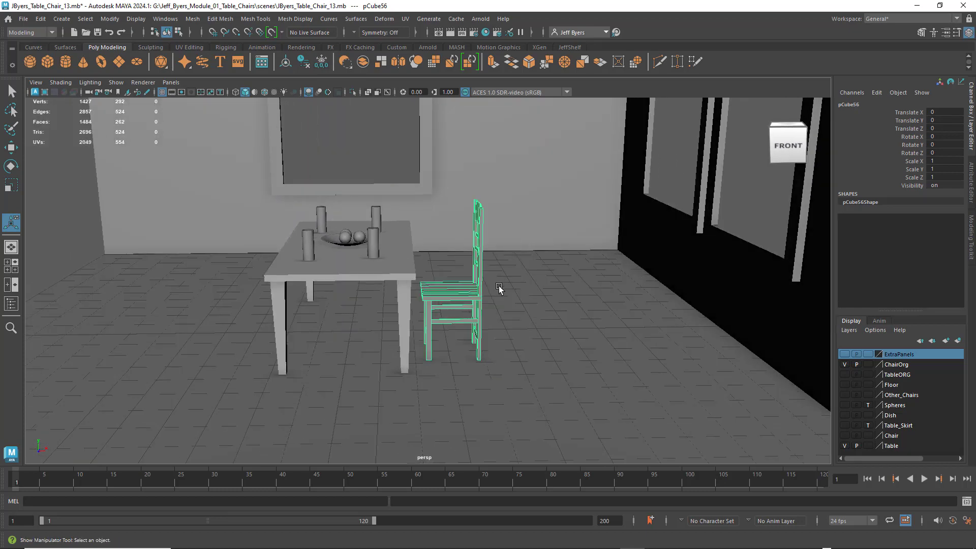
pyautogui.click(518, 283)
pyautogui.click(463, 300)
pyautogui.keyDown('alt'); pyautogui.moveTo(481, 294); pyautogui.dragTo(334, 307); pyautogui.keyUp('alt')
pyautogui.click(426, 274)
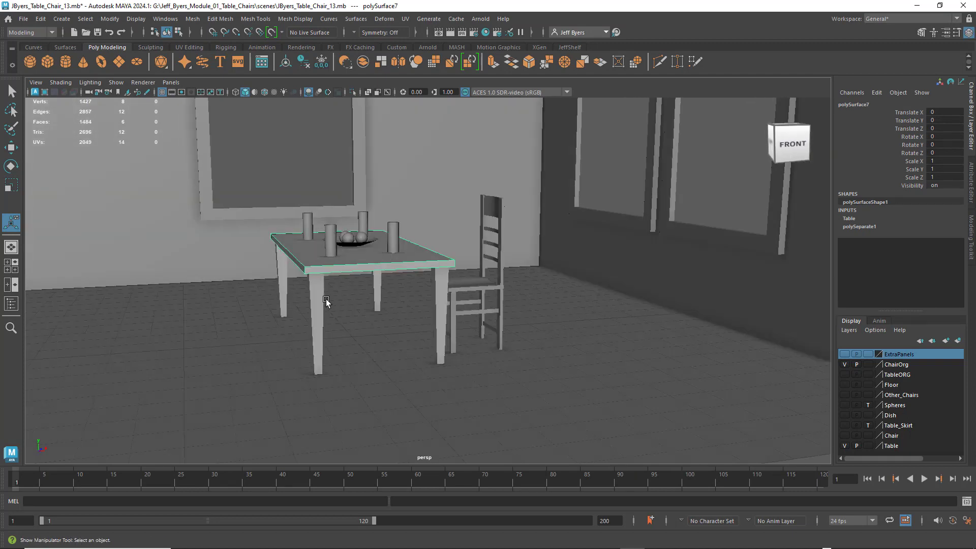
pyautogui.keyDown('shift'); pyautogui.click(322, 299); pyautogui.keyUp('shift')
pyautogui.keyDown('shift'); pyautogui.click(285, 289); pyautogui.keyUp('shift')
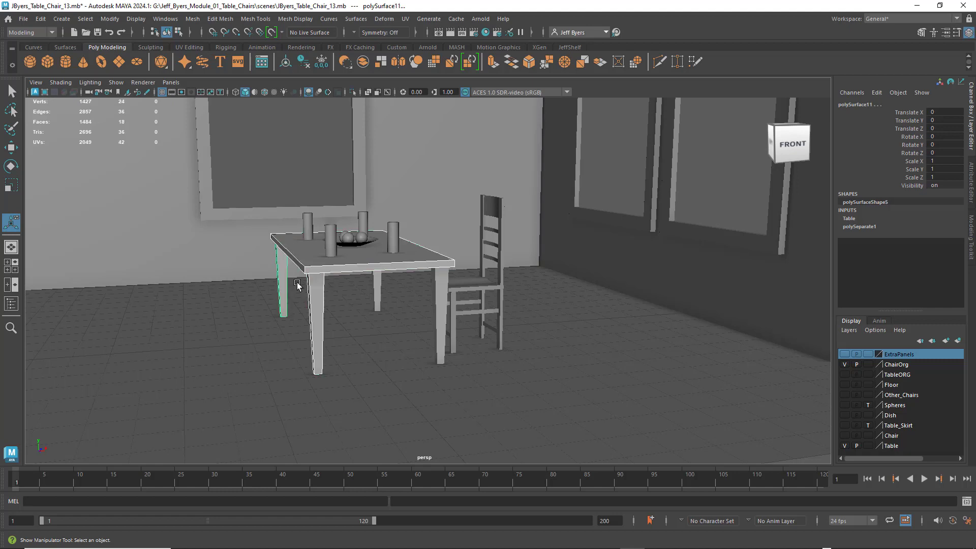
pyautogui.keyDown('shift'); pyautogui.click(374, 292); pyautogui.keyUp('shift')
pyautogui.keyDown('shift'); pyautogui.click(438, 286); pyautogui.keyUp('shift')
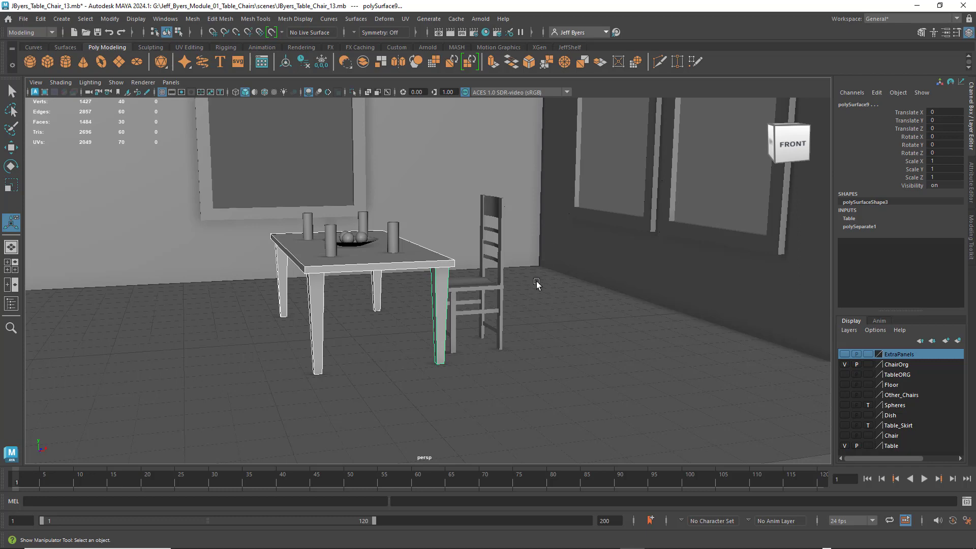
pyautogui.hotkey('ctrl', 'z')
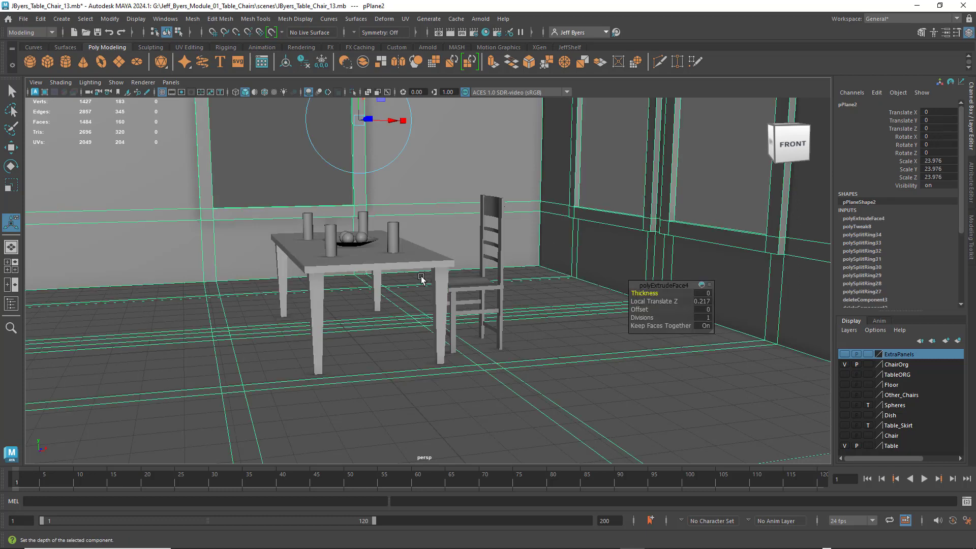
pyautogui.click(593, 200)
pyautogui.hotkey('ctrl', 'z')
# Step: Duplicate the combined chair in the top view and move the copy along the same side of the table to about -4.07 in Z
pyautogui.scroll(-5, 420, 366)
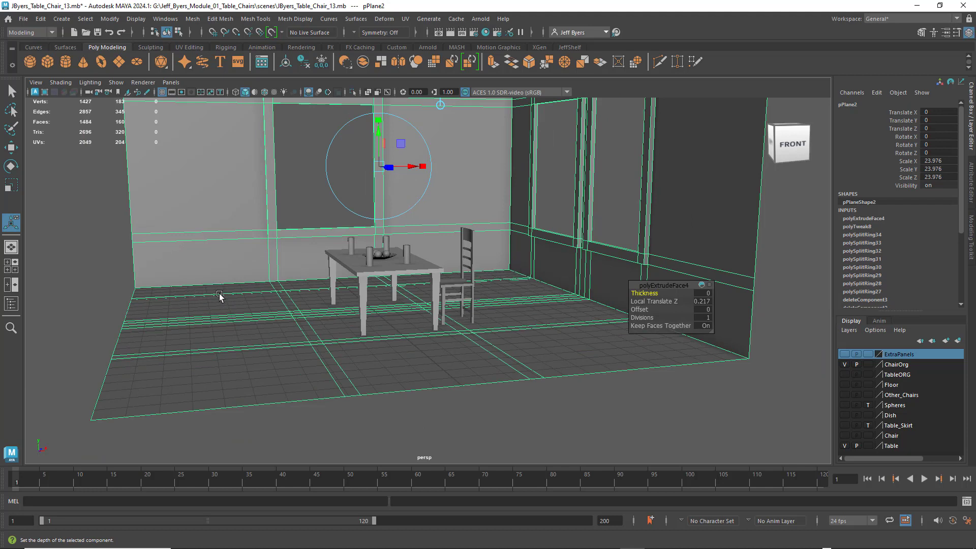
pyautogui.keyDown('alt'); pyautogui.moveTo(269, 338); pyautogui.dragTo(526, 279); pyautogui.keyUp('alt')
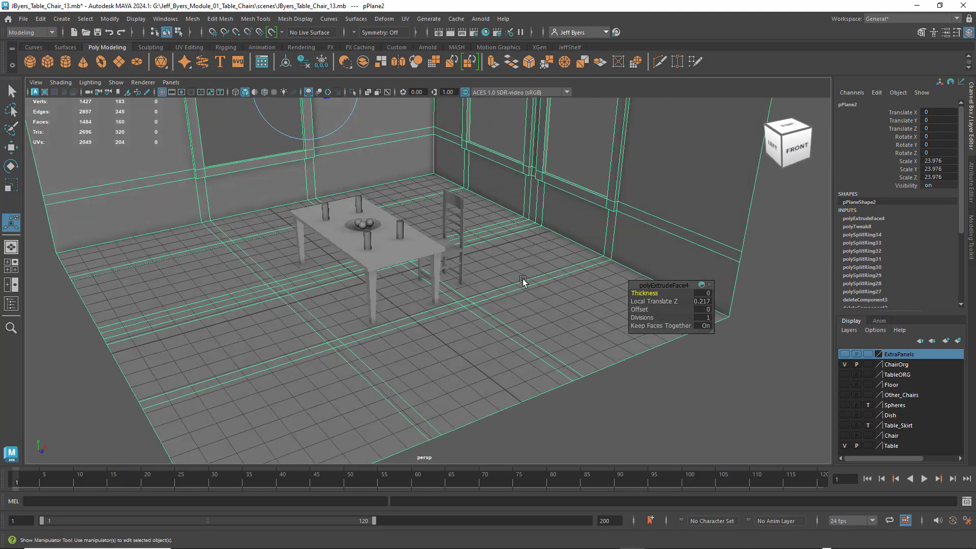
pyautogui.keyDown('alt'); pyautogui.moveTo(438, 243); pyautogui.dragTo(513, 297); pyautogui.keyUp('alt')
pyautogui.keyDown('alt'); pyautogui.moveTo(649, 228); pyautogui.dragTo(540, 254); pyautogui.keyUp('alt')
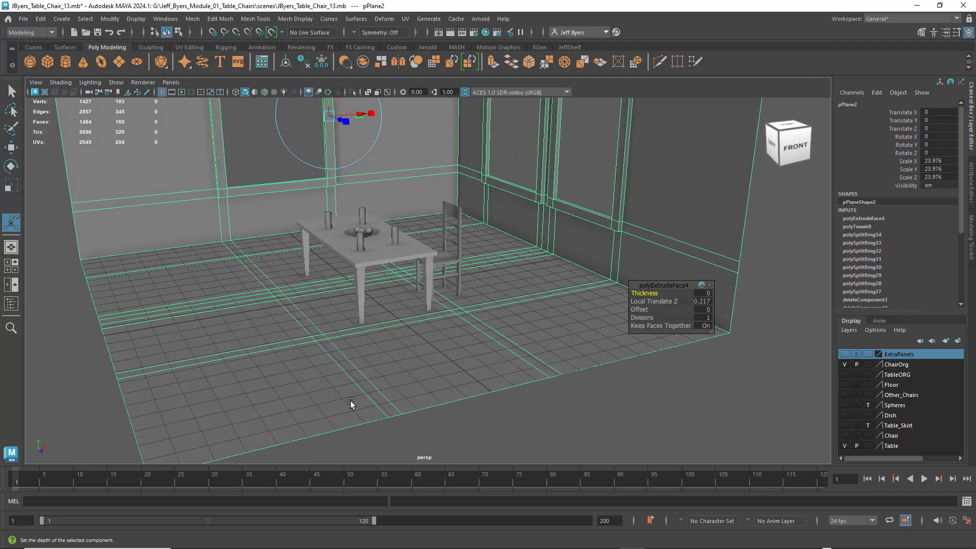
pyautogui.moveTo(452, 296)
pyautogui.keyDown('alt'); pyautogui.mouseDown()
pyautogui.moveTo(463, 295)
pyautogui.moveTo(441, 283)
pyautogui.moveTo(482, 291)
pyautogui.moveTo(435, 292)
pyautogui.mouseUp(); pyautogui.keyUp('alt')
pyautogui.click(422, 268)
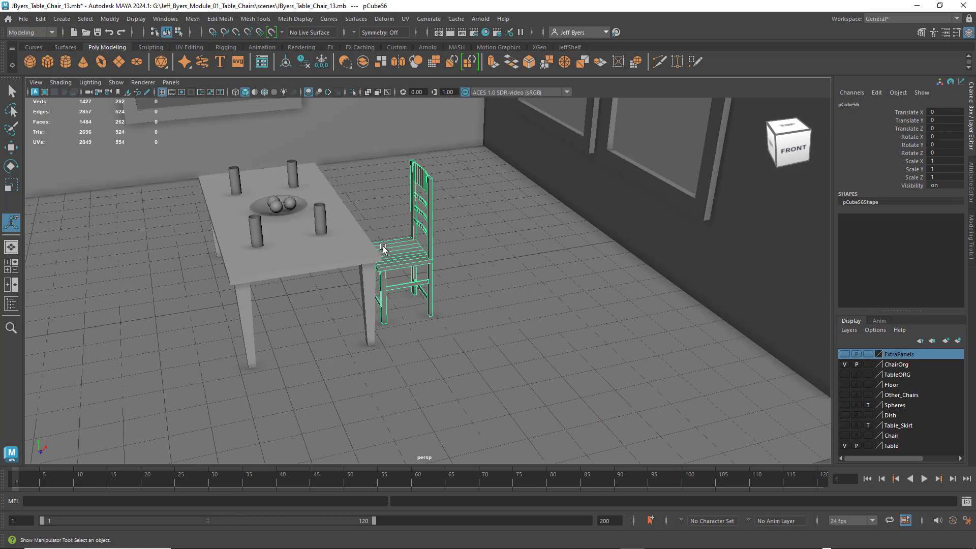
pyautogui.press('space')
pyautogui.press('space')
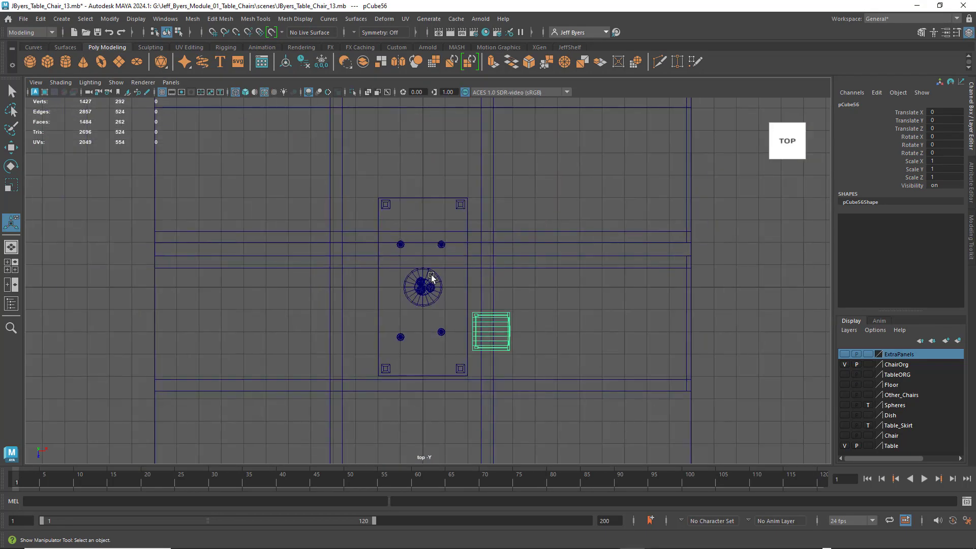
pyautogui.scroll(1, 432, 275)
pyautogui.keyDown('alt'); pyautogui.moveTo(431, 275); pyautogui.dragTo(378, 252, button='middle'); pyautogui.keyUp('alt')
pyautogui.scroll(1, 403, 259)
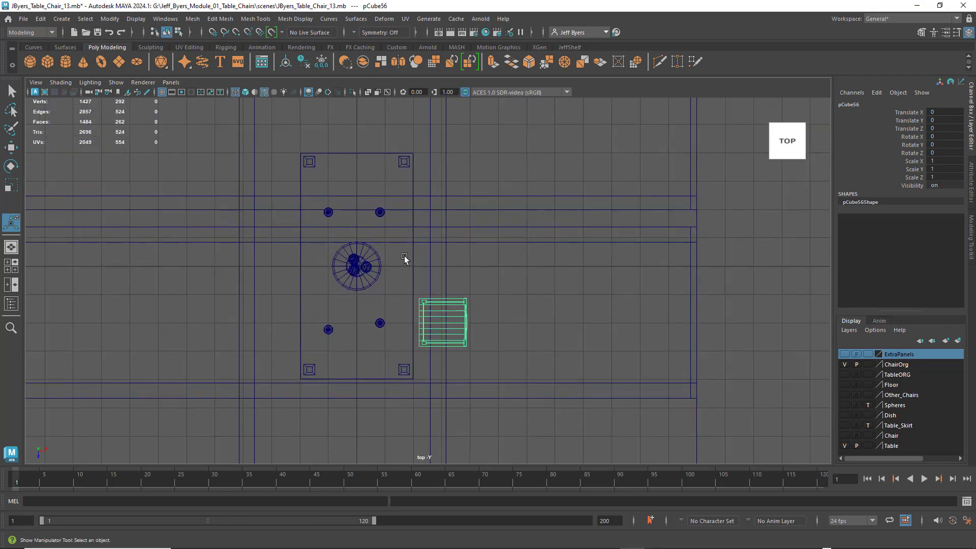
pyautogui.hotkey('ctrl', 'd')
pyautogui.press('w')
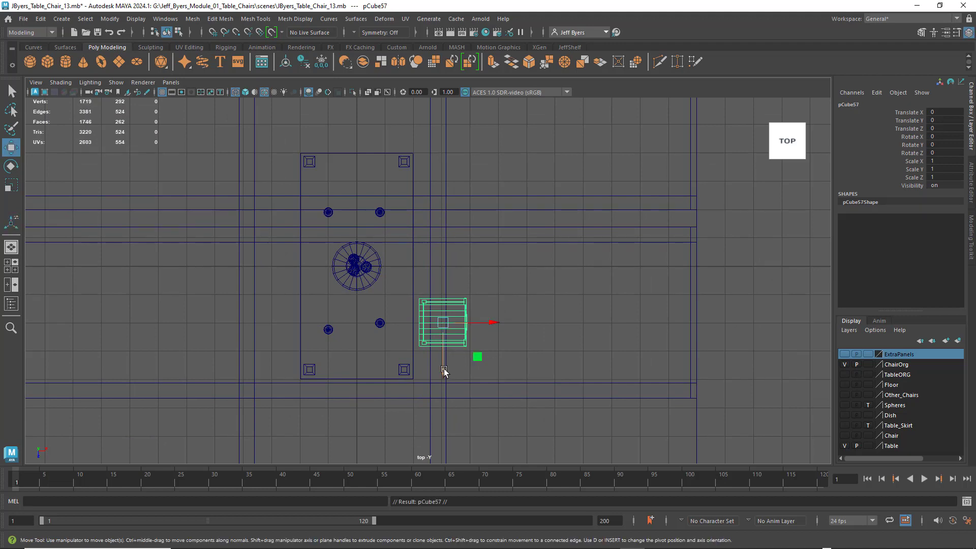
pyautogui.moveTo(444, 368); pyautogui.dragTo(459, 263)
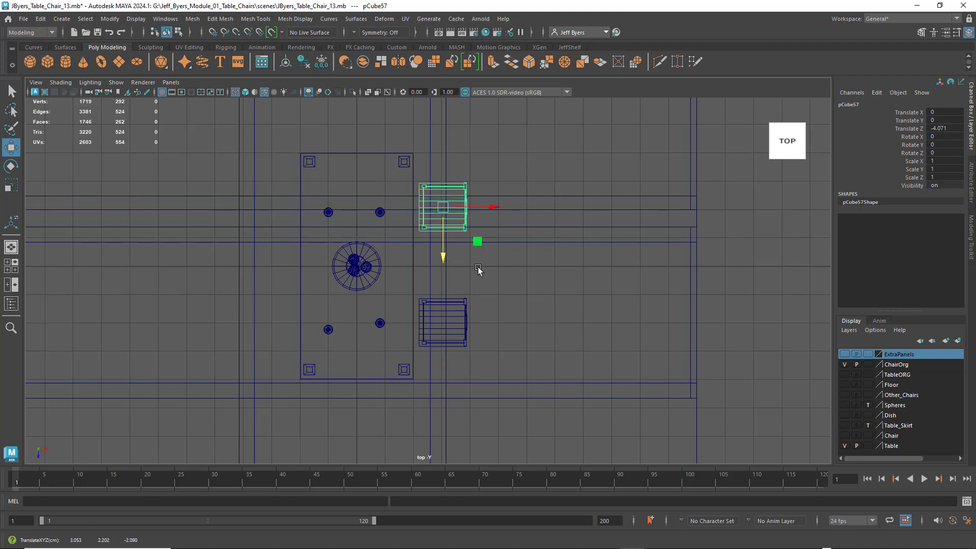
# Step: Duplicate the second chair, move the copy across the table to about -6.62 in X, and set its Y rotation to -180
pyautogui.hotkey('ctrl', 'd')
pyautogui.moveTo(492, 207); pyautogui.dragTo(219, 179)
pyautogui.press('e')
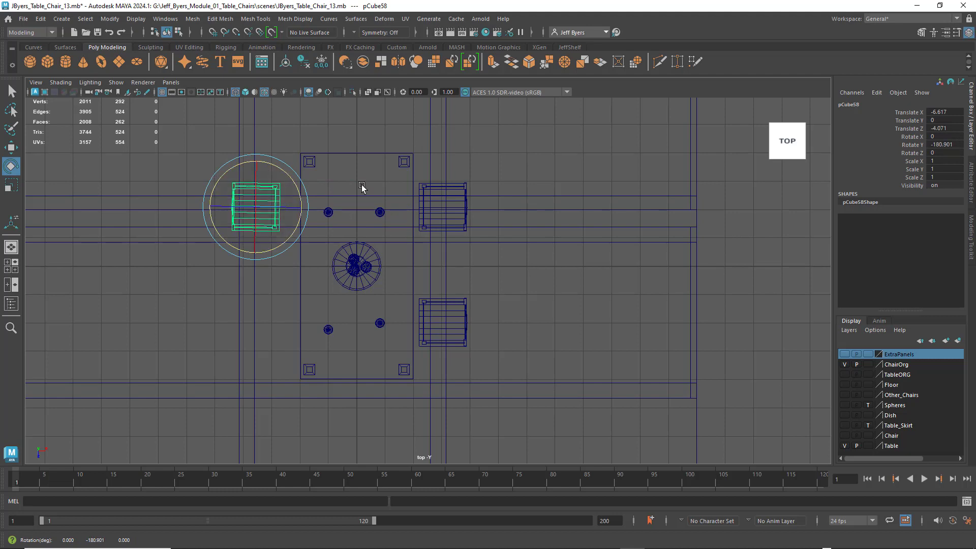
pyautogui.doubleClick(943, 145)
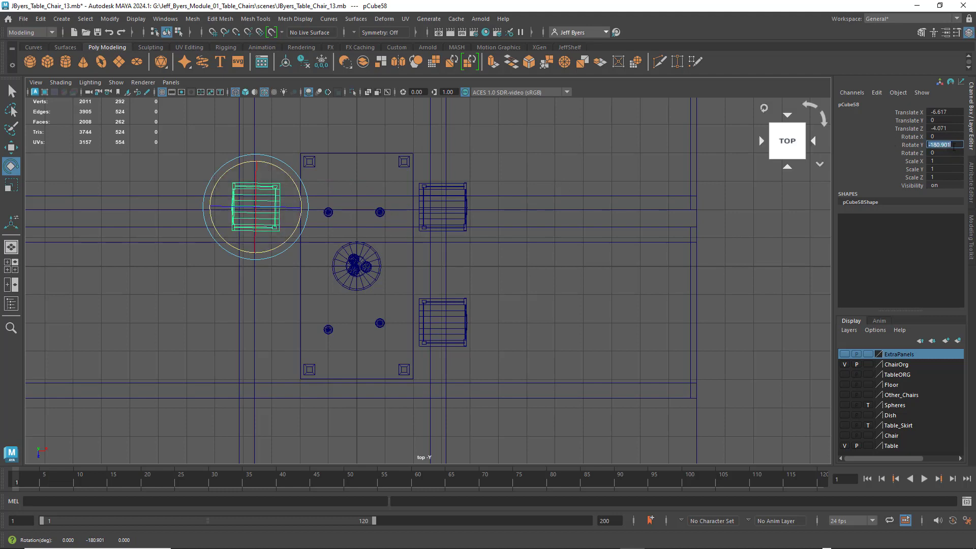
pyautogui.write('-180')
pyautogui.press('Return')
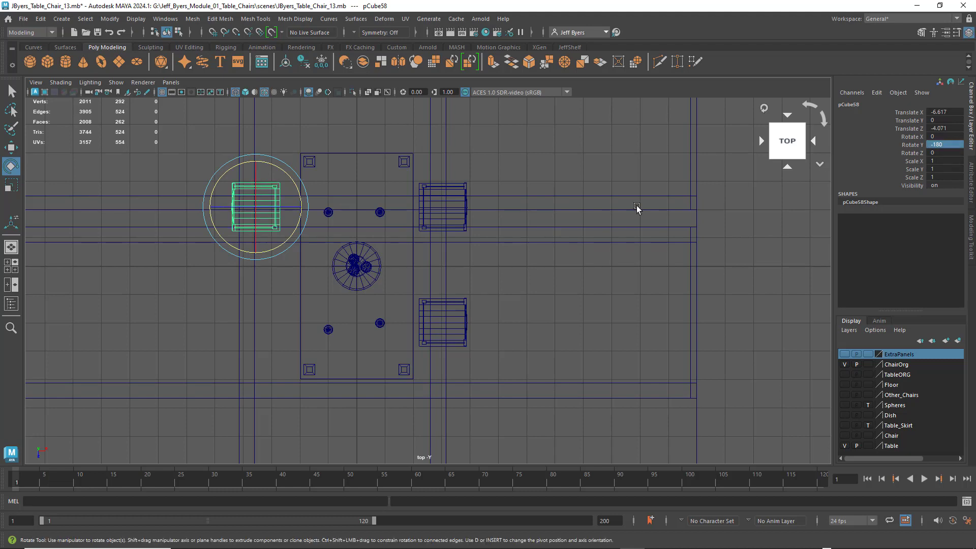
# Step: Duplicate the rotated chair and move the copy along the table's side to 0 in Z, opposite the original chair
pyautogui.press('w')
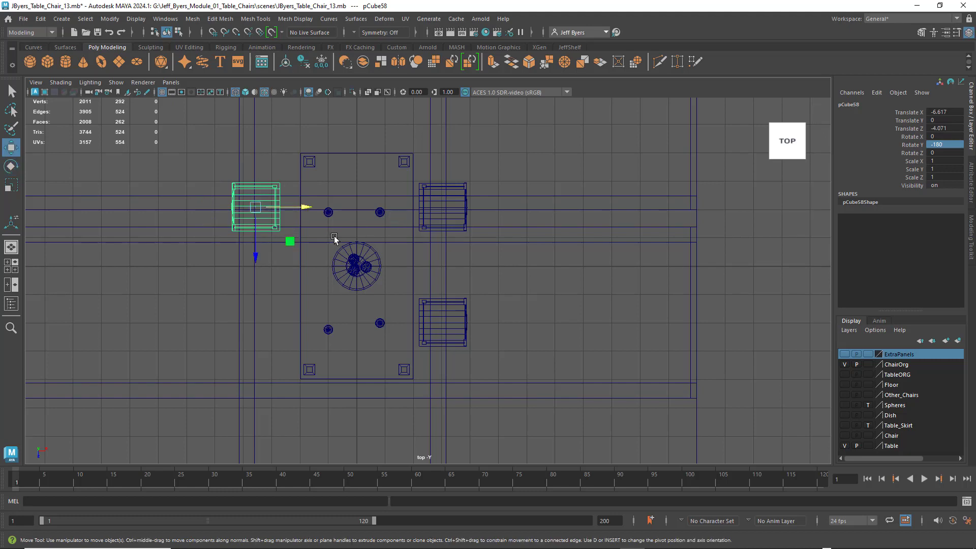
pyautogui.hotkey('ctrl', 'd')
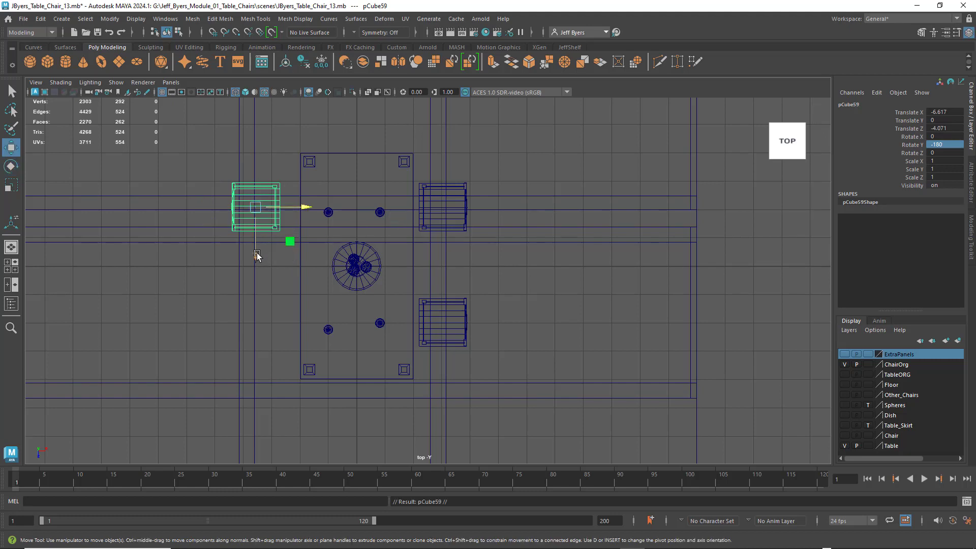
pyautogui.moveTo(256, 257); pyautogui.dragTo(257, 372)
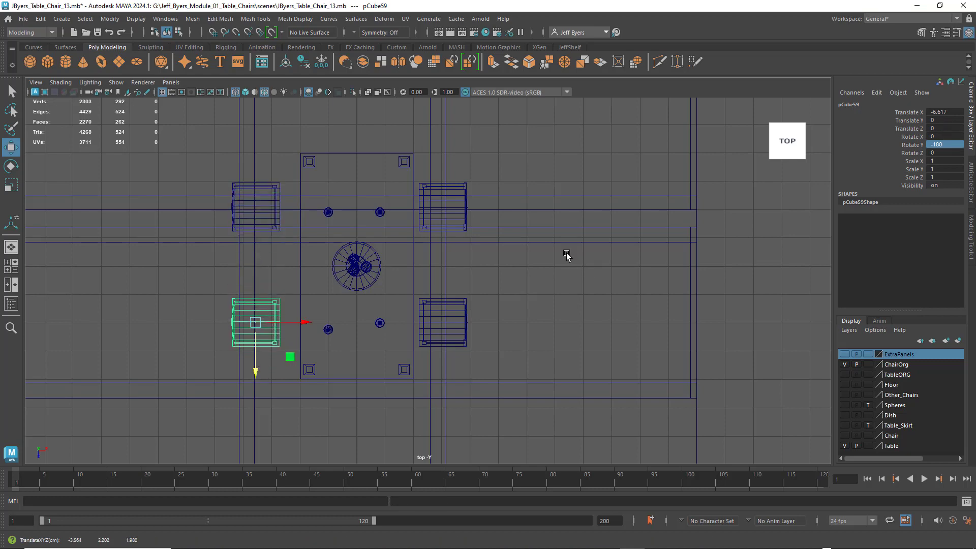
# Step: Select the room mesh and inspect the four chairs around the table from several angles in the perspective view
pyautogui.press('space')
pyautogui.press('space')
pyautogui.click(496, 271)
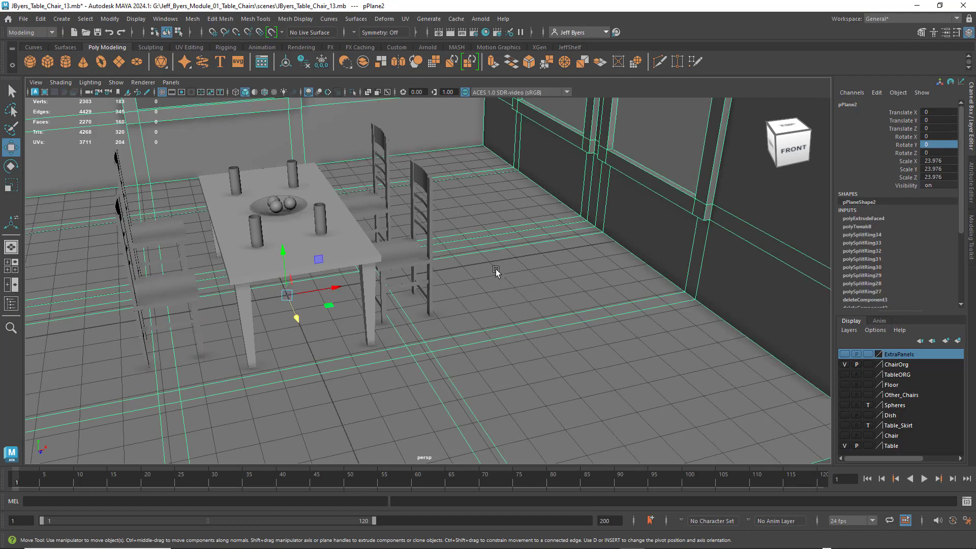
pyautogui.keyDown('alt'); pyautogui.moveTo(506, 250); pyautogui.dragTo(556, 190); pyautogui.keyUp('alt')
pyautogui.scroll(-4, 600, 274)
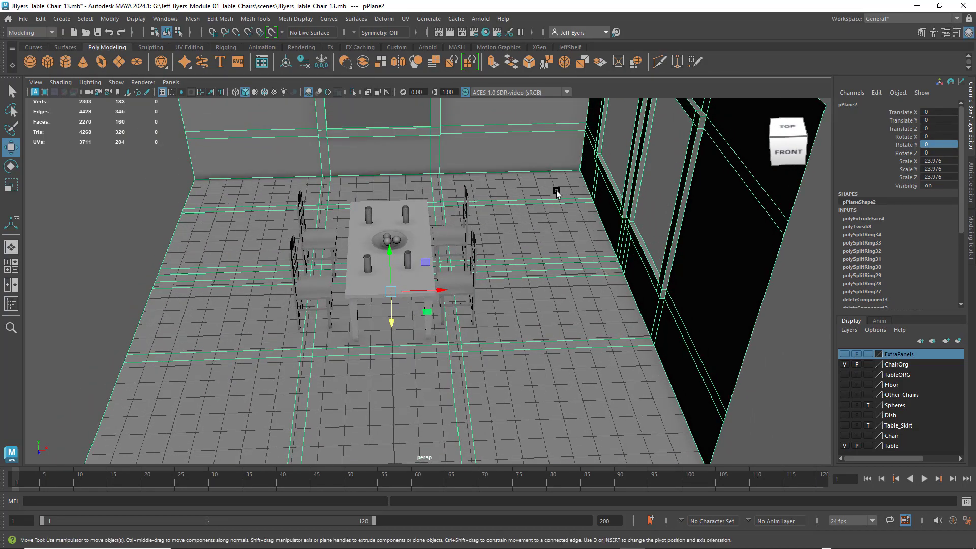
pyautogui.scroll(-5, 509, 315)
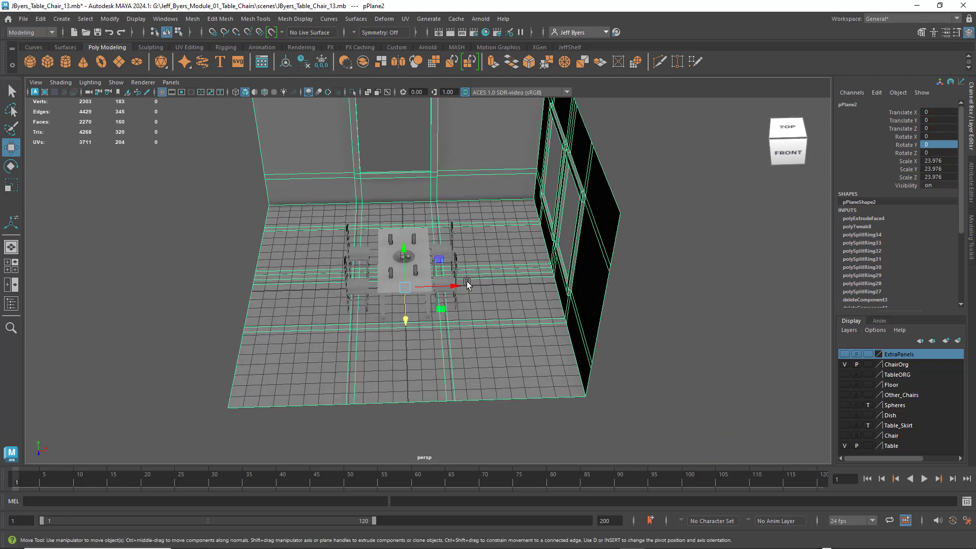
pyautogui.keyDown('alt'); pyautogui.moveTo(474, 228); pyautogui.dragTo(487, 212); pyautogui.keyUp('alt')
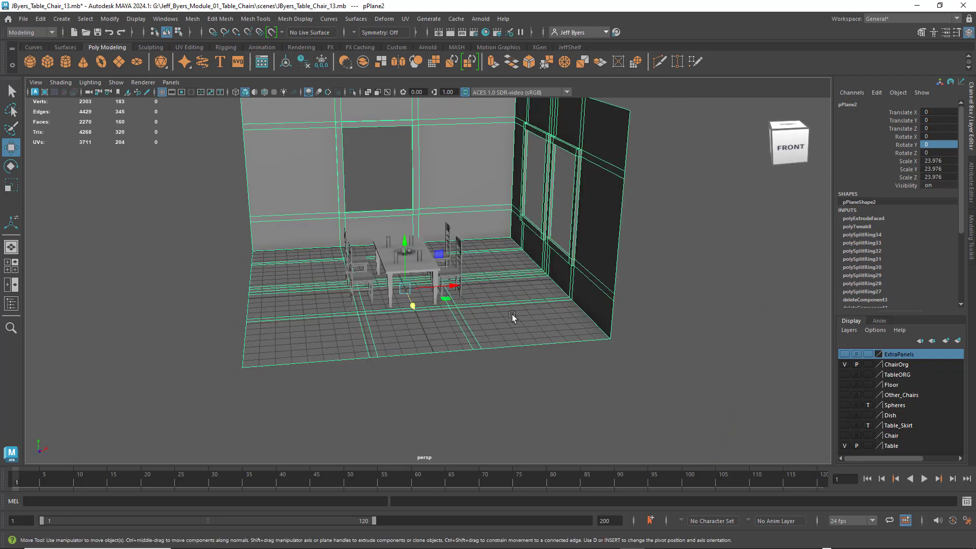
pyautogui.keyDown('alt'); pyautogui.moveTo(508, 277); pyautogui.dragTo(455, 333); pyautogui.keyUp('alt')
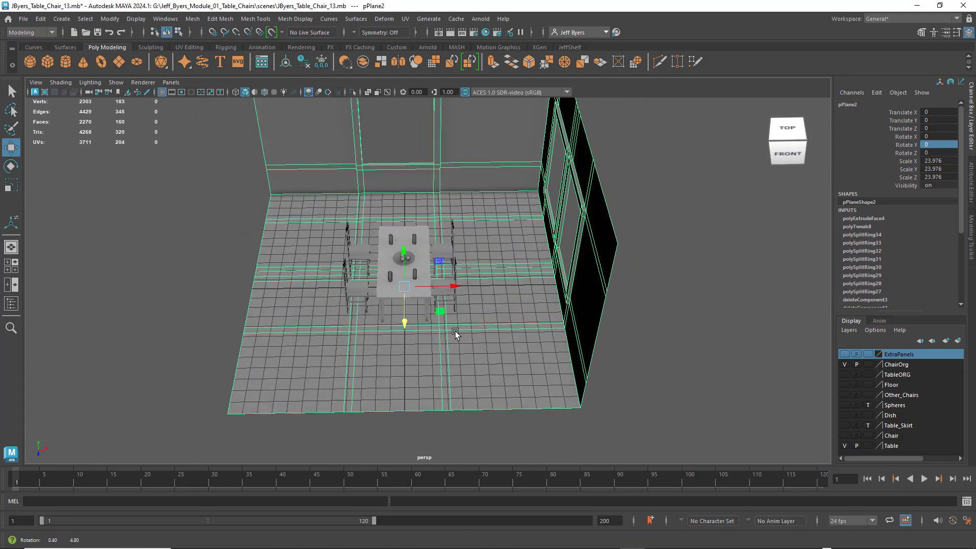
# Step: Select all floor faces of the room mesh in the top view, leaving the wall faces out
pyautogui.moveTo(496, 298); pyautogui.dragTo(495, 286, button='right')
pyautogui.click(495, 288)
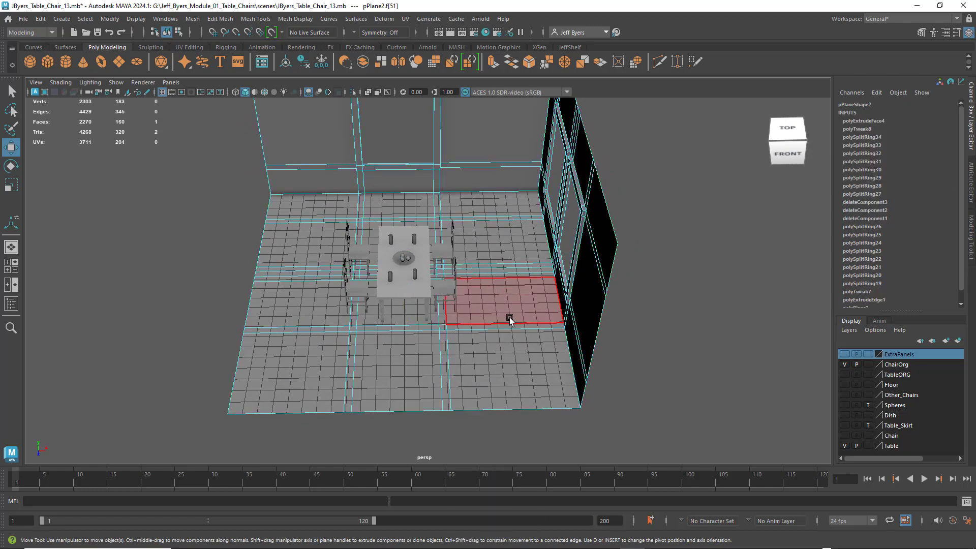
pyautogui.keyDown('alt'); pyautogui.moveTo(497, 306); pyautogui.dragTo(458, 284); pyautogui.keyUp('alt')
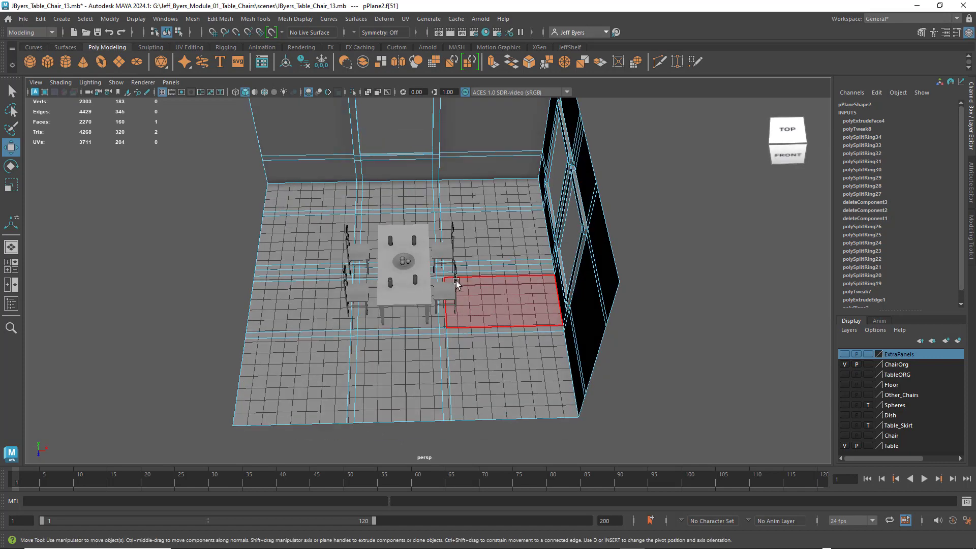
pyautogui.press('space')
pyautogui.press('space')
pyautogui.scroll(-5, 292, 243)
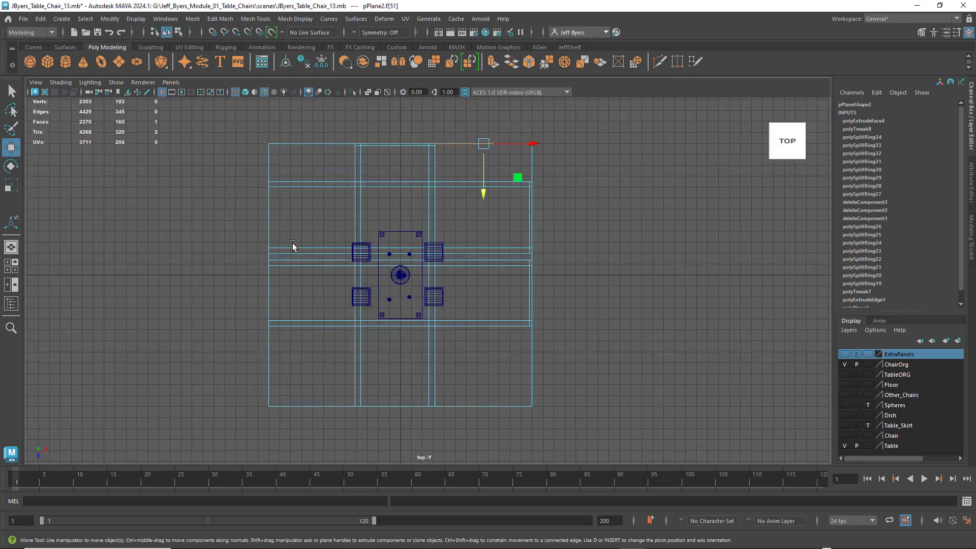
pyautogui.moveTo(238, 158); pyautogui.dragTo(507, 421)
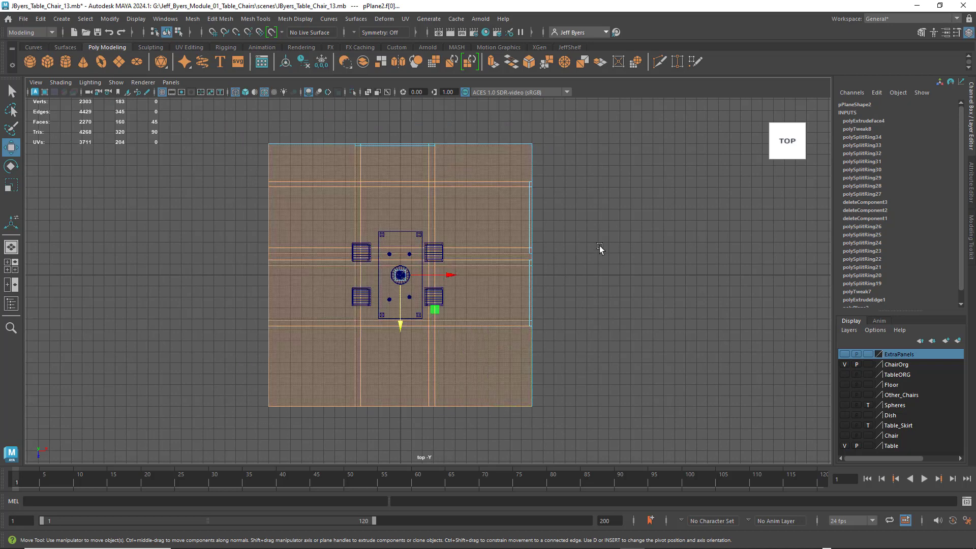
# Step: Extract the selected floor faces from the room mesh as a separate object and clear the selection
pyautogui.press('space')
pyautogui.press('space')
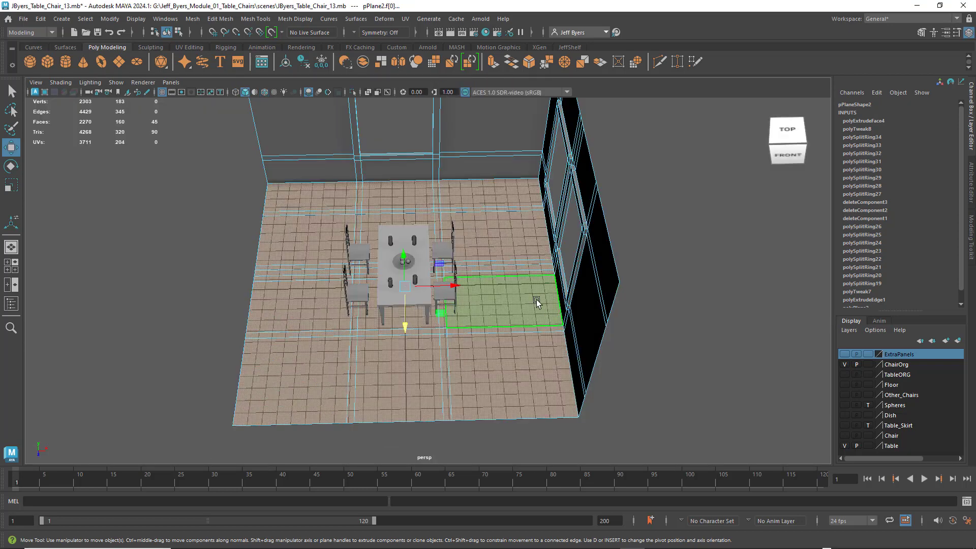
pyautogui.keyDown('alt'); pyautogui.moveTo(522, 303); pyautogui.dragTo(506, 282); pyautogui.keyUp('alt')
pyautogui.keyDown('alt'); pyautogui.moveTo(454, 316); pyautogui.dragTo(331, 239); pyautogui.keyUp('alt')
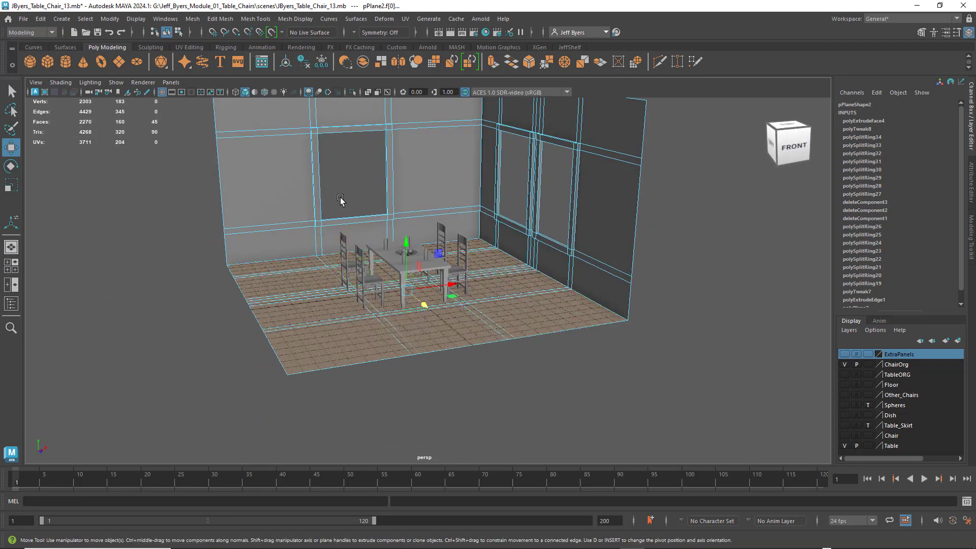
pyautogui.press('space')
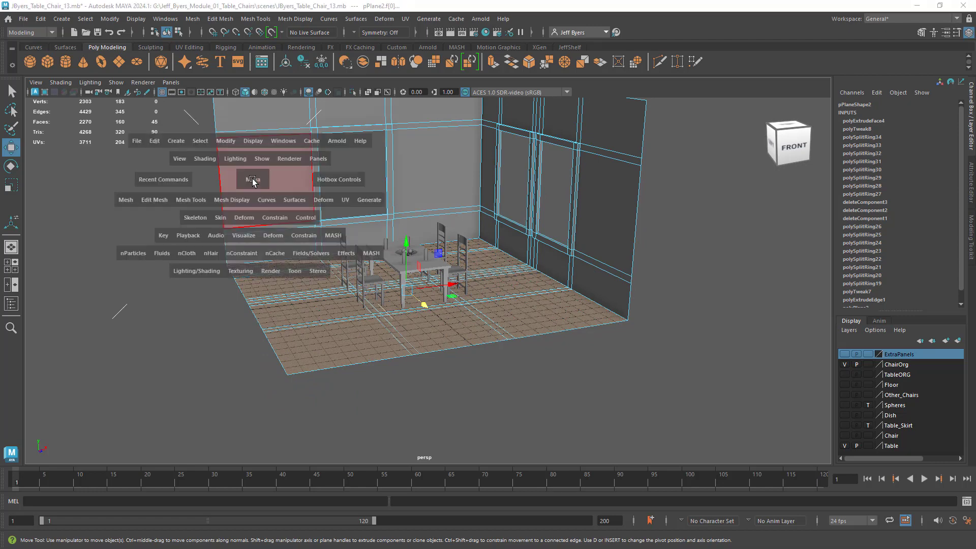
pyautogui.click(127, 201)
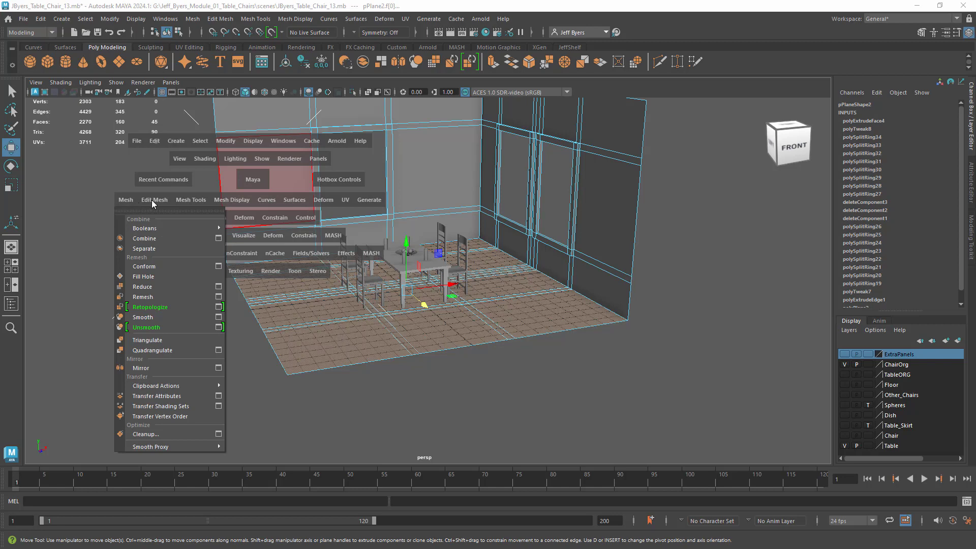
pyautogui.click(152, 200)
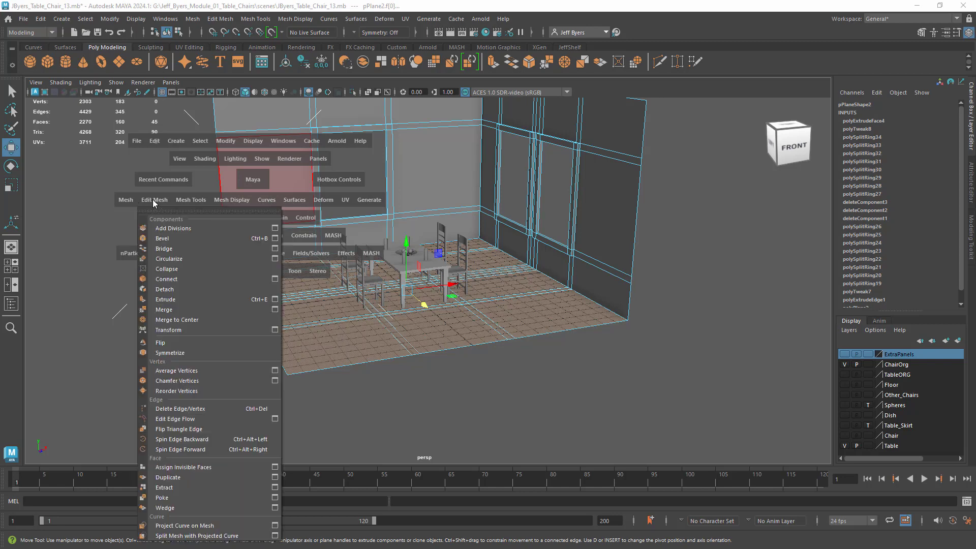
pyautogui.click(170, 488)
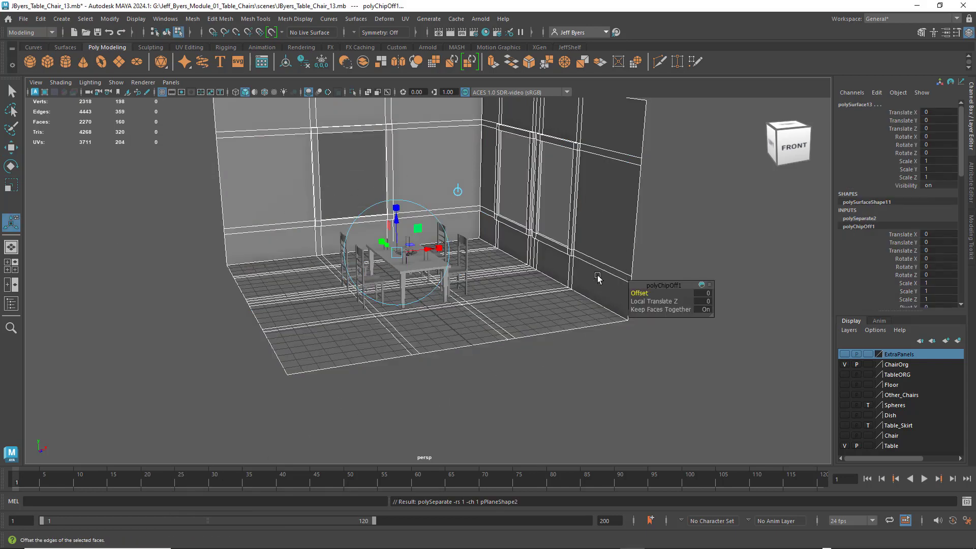
pyautogui.click(574, 356)
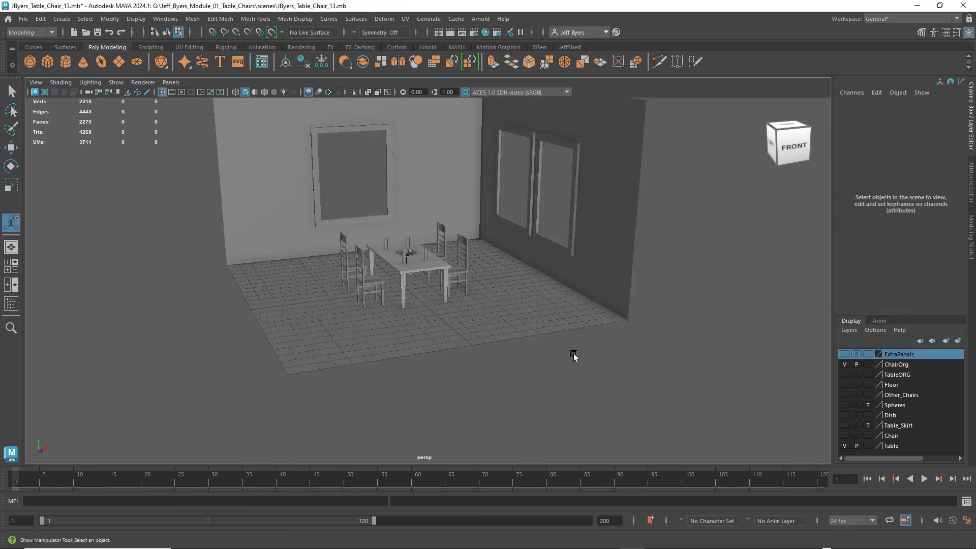
# Step: Select the extracted floor, try lowering it away from the walls, and undo the move
pyautogui.rightClick(535, 311)
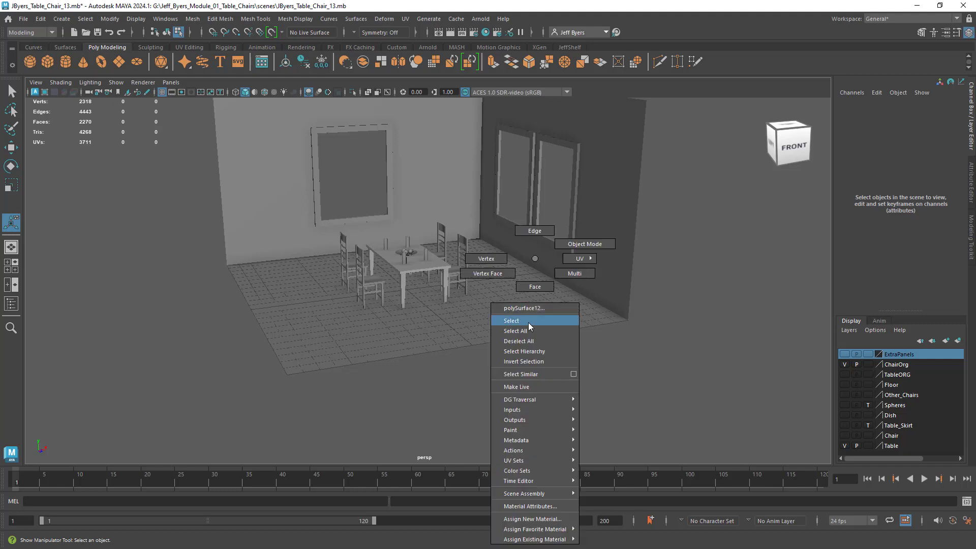
pyautogui.click(529, 321)
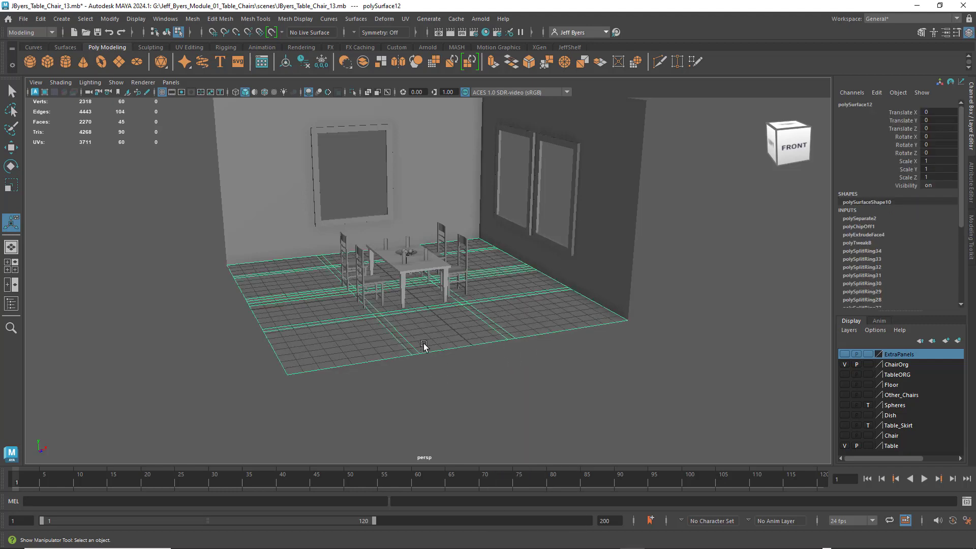
pyautogui.press('w')
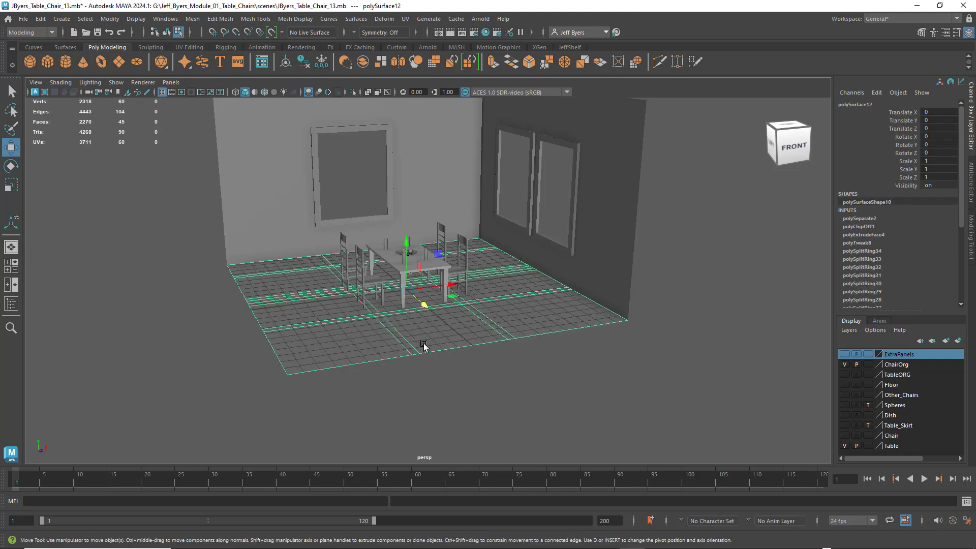
pyautogui.moveTo(410, 247); pyautogui.dragTo(440, 311)
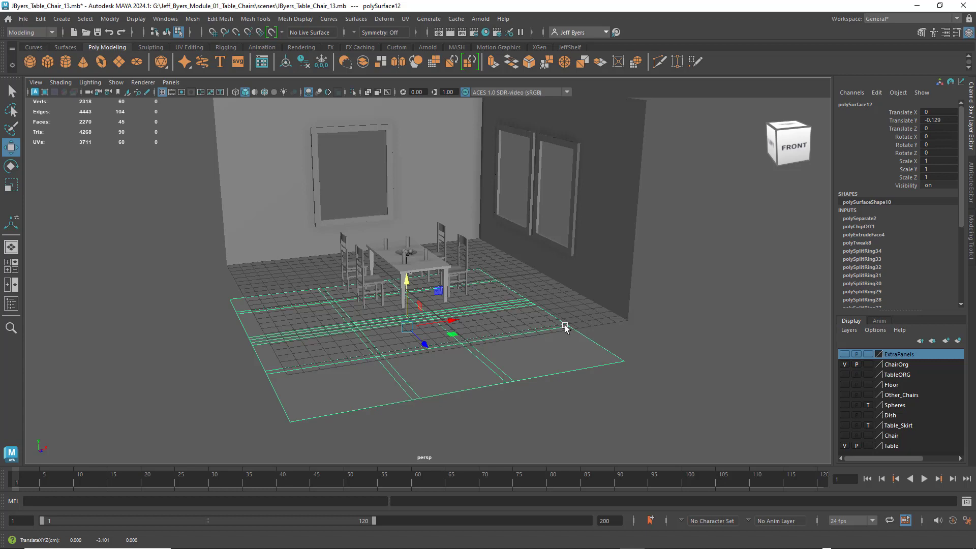
pyautogui.hotkey('ctrl', 'z')
# Step: Select all faces of the wall that has the single window, leaving the adjoining wall's faces out
pyautogui.moveTo(276, 225); pyautogui.dragTo(277, 259, button='right')
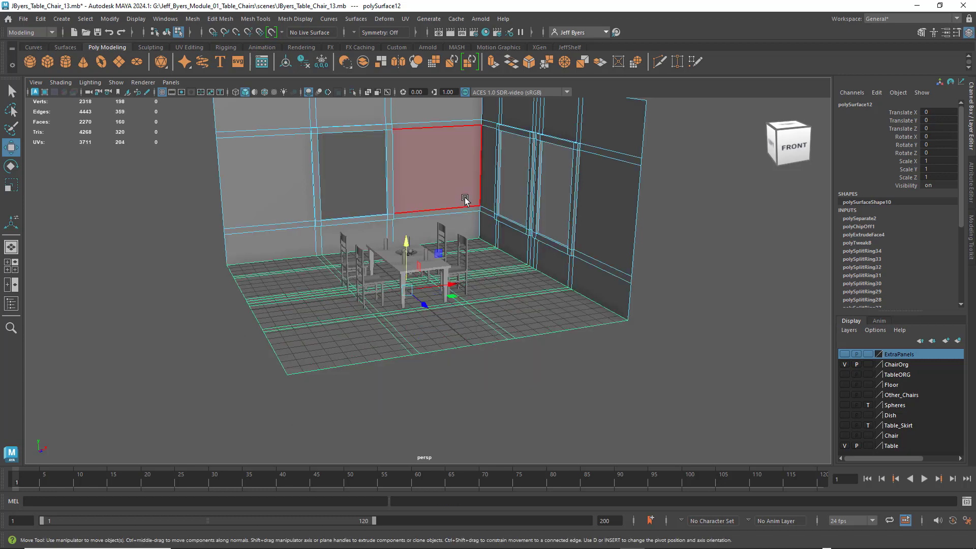
pyautogui.keyDown('alt'); pyautogui.moveTo(546, 251); pyautogui.dragTo(497, 242); pyautogui.keyUp('alt')
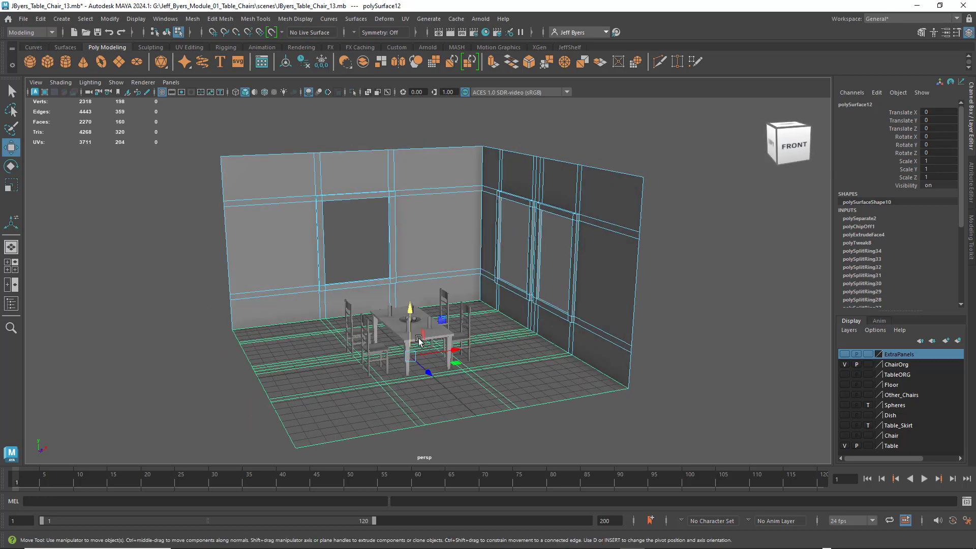
pyautogui.keyDown('alt'); pyautogui.moveTo(356, 279); pyautogui.dragTo(433, 277); pyautogui.keyUp('alt')
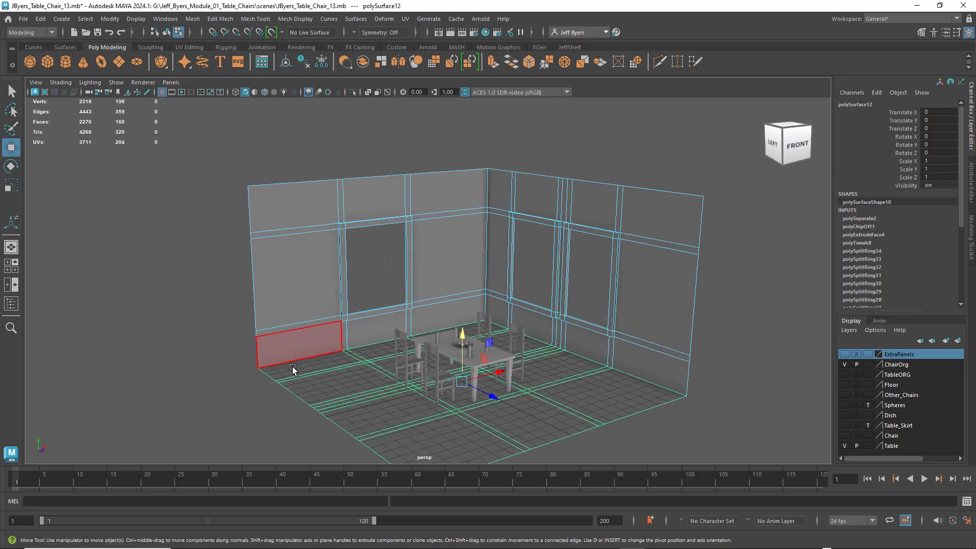
pyautogui.keyDown('alt'); pyautogui.moveTo(473, 313); pyautogui.dragTo(492, 307); pyautogui.keyUp('alt')
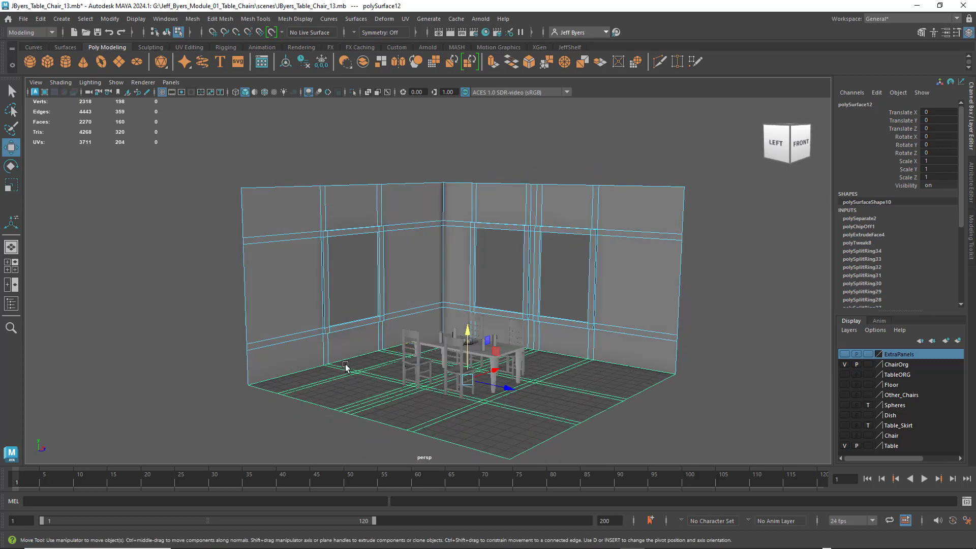
pyautogui.keyDown('alt'); pyautogui.moveTo(343, 366); pyautogui.dragTo(352, 367); pyautogui.keyUp('alt')
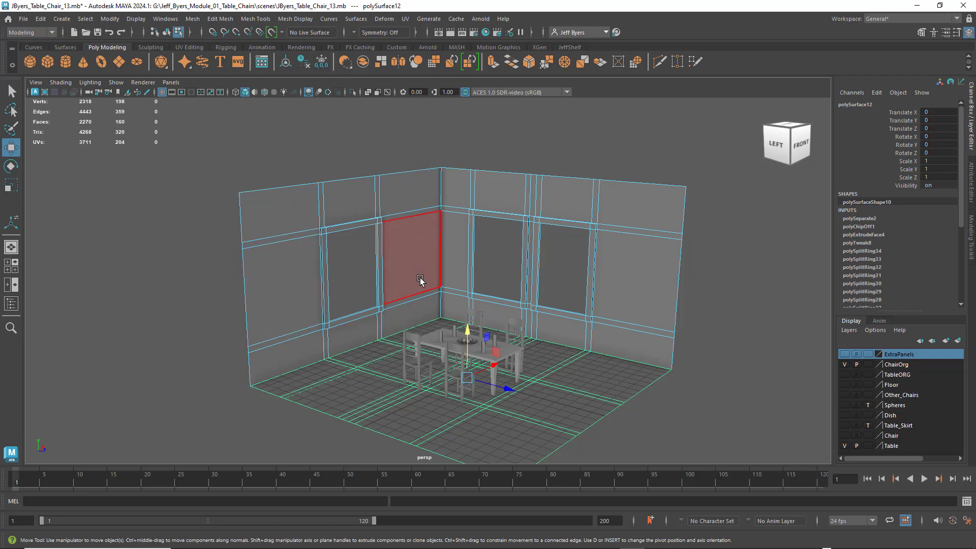
pyautogui.keyDown('alt'); pyautogui.moveTo(423, 281); pyautogui.dragTo(396, 281); pyautogui.keyUp('alt')
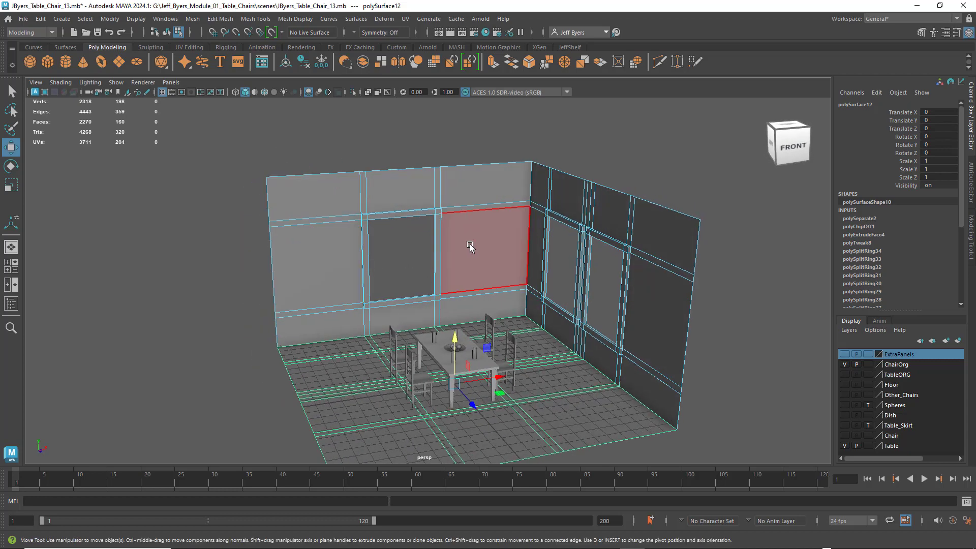
pyautogui.scroll(10, 327, 333)
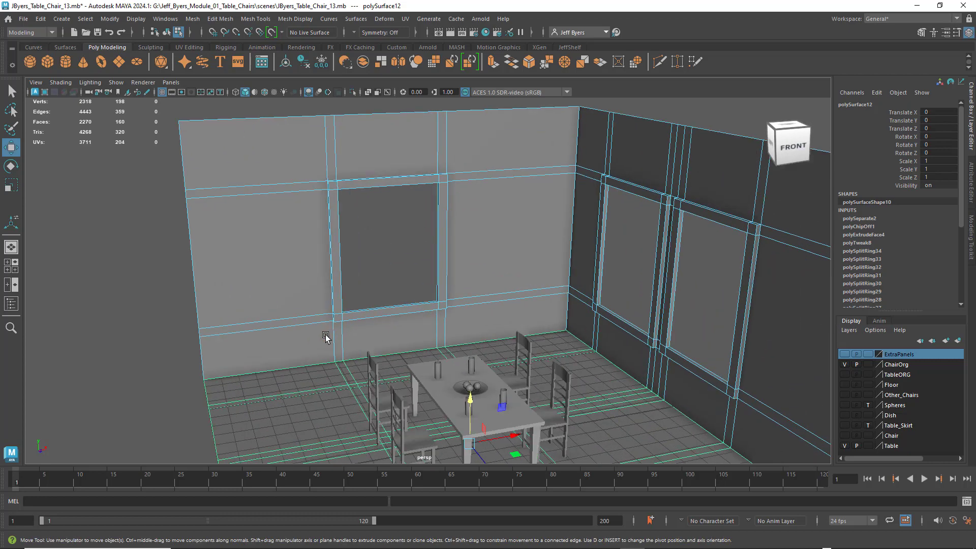
pyautogui.scroll(-15, 368, 302)
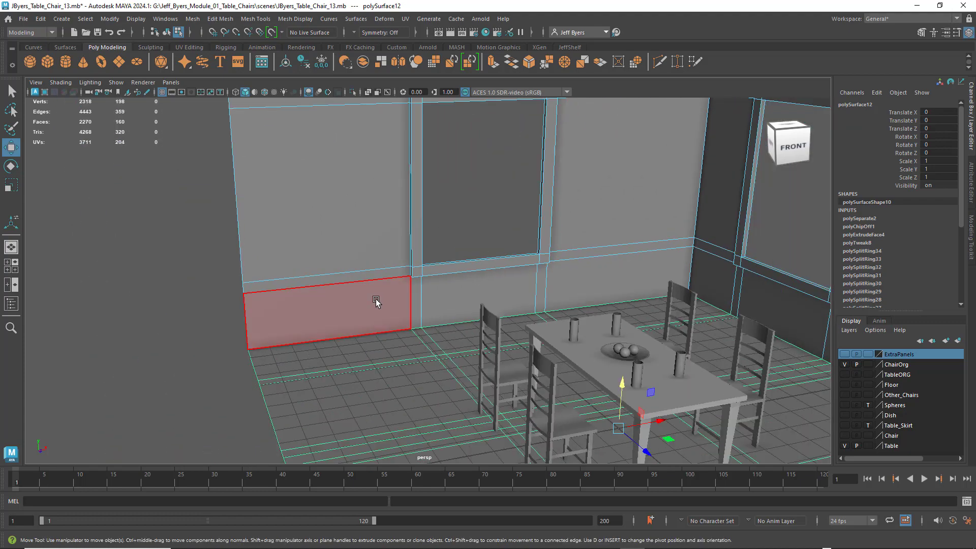
pyautogui.keyDown('alt'); pyautogui.moveTo(385, 325); pyautogui.dragTo(353, 305); pyautogui.keyUp('alt')
pyautogui.moveTo(294, 180); pyautogui.dragTo(512, 300)
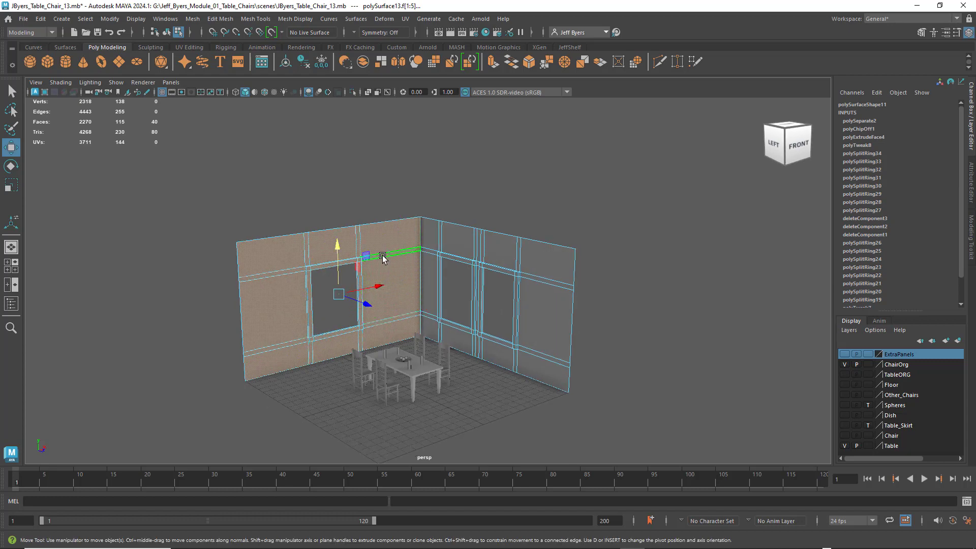
# Step: Undo back to the wall face selection and extract the single-window wall's faces as a separate object
pyautogui.hotkey('ctrl', 'z')
pyautogui.hotkey('ctrl', 'z')
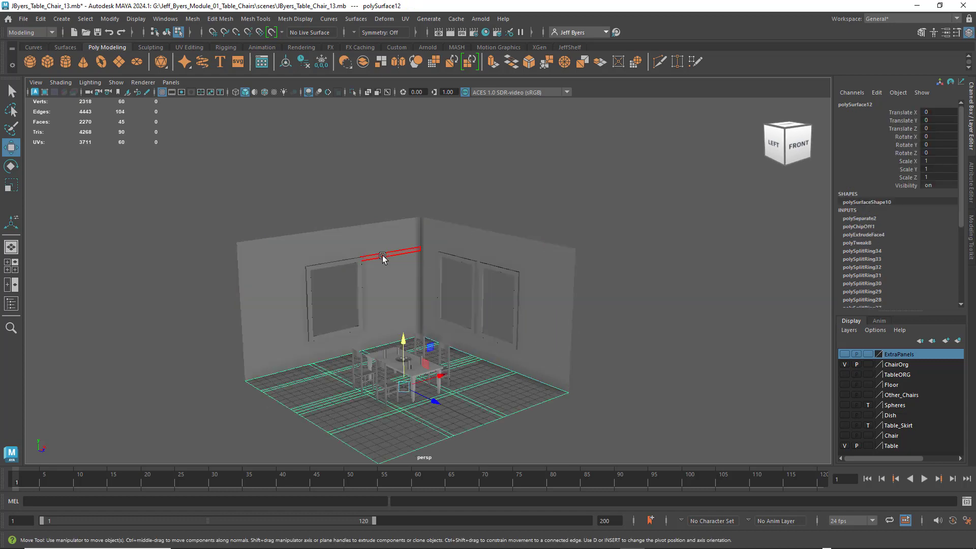
pyautogui.hotkey('ctrl', 'z')
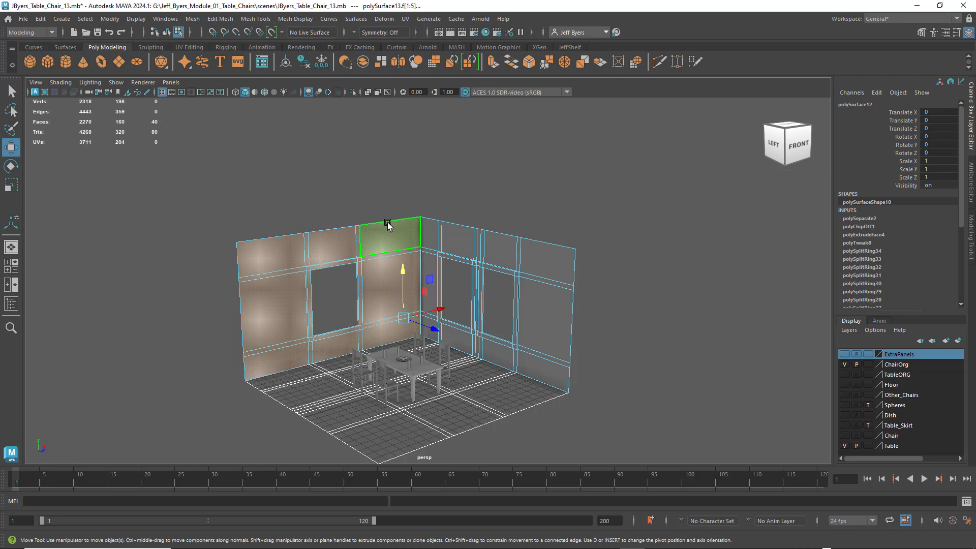
pyautogui.keyDown('alt'); pyautogui.moveTo(377, 206); pyautogui.dragTo(450, 335); pyautogui.keyUp('alt')
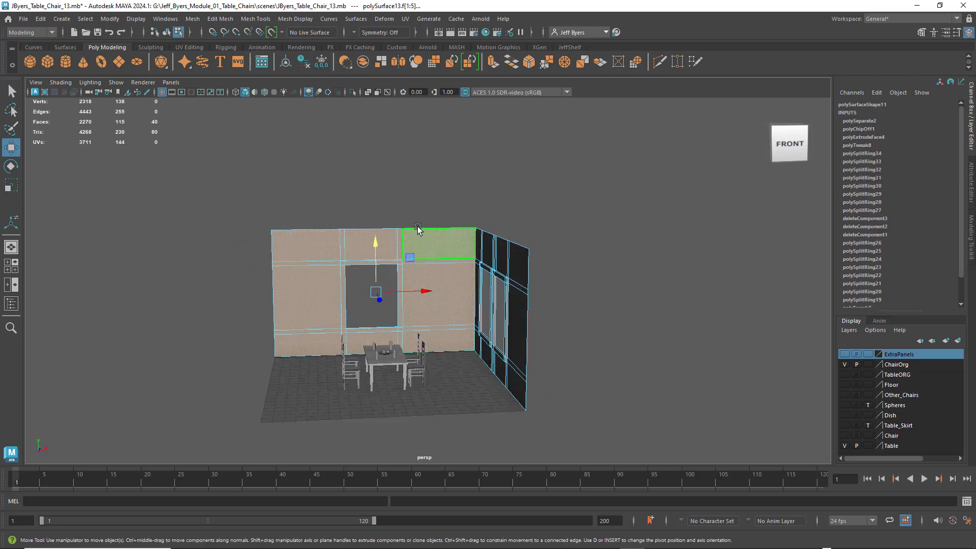
pyautogui.press('space')
pyautogui.moveTo(316, 235); pyautogui.dragTo(337, 496)
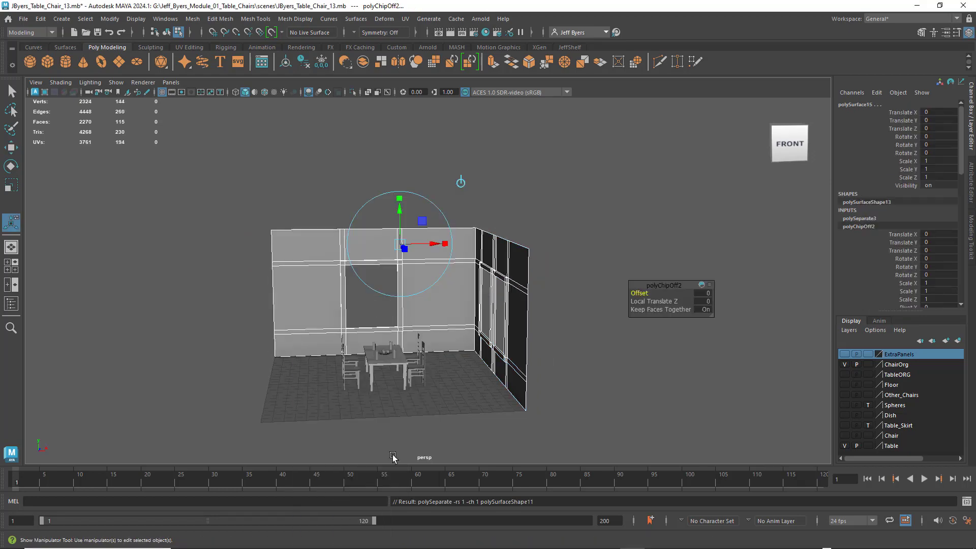
# Step: Leave face mode on the extracted wall and switch the selection mode to whole objects
pyautogui.keyDown('alt'); pyautogui.moveTo(500, 254); pyautogui.dragTo(423, 236); pyautogui.keyUp('alt')
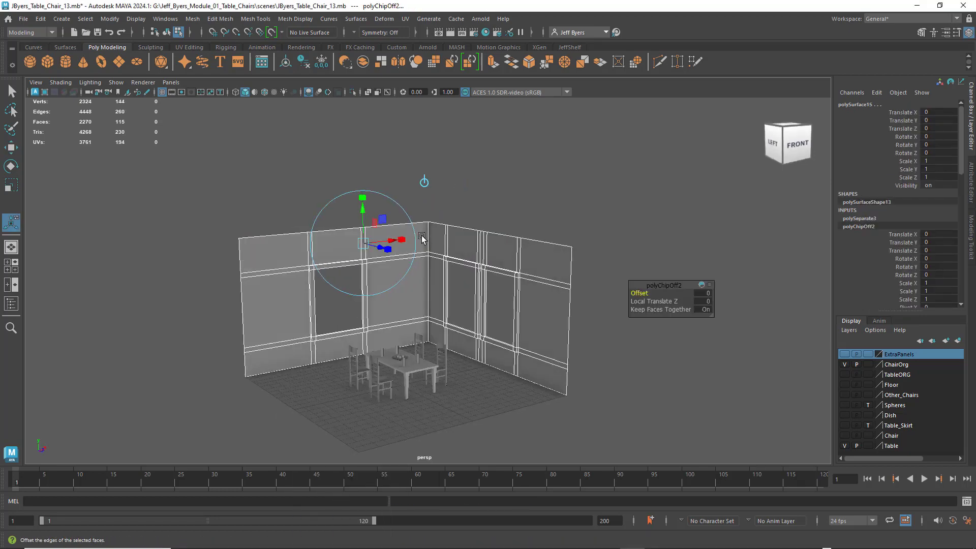
pyautogui.moveTo(422, 231); pyautogui.dragTo(414, 295, button='right')
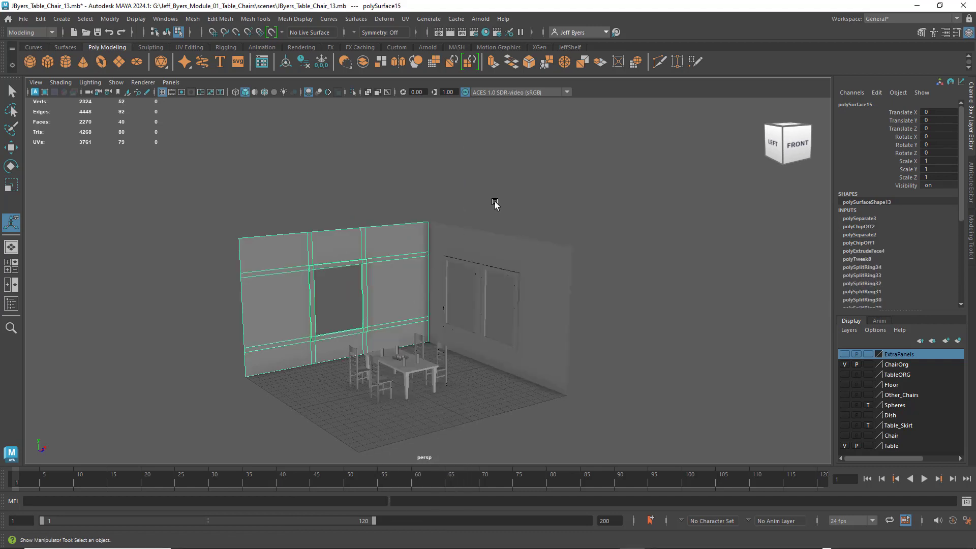
pyautogui.press('Delete')
pyautogui.click(450, 250)
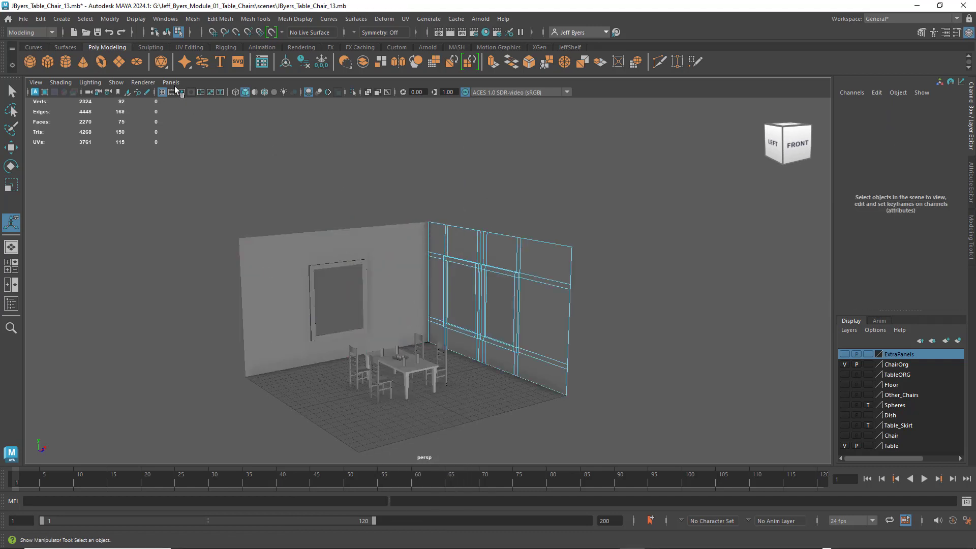
pyautogui.doubleClick(380, 255)
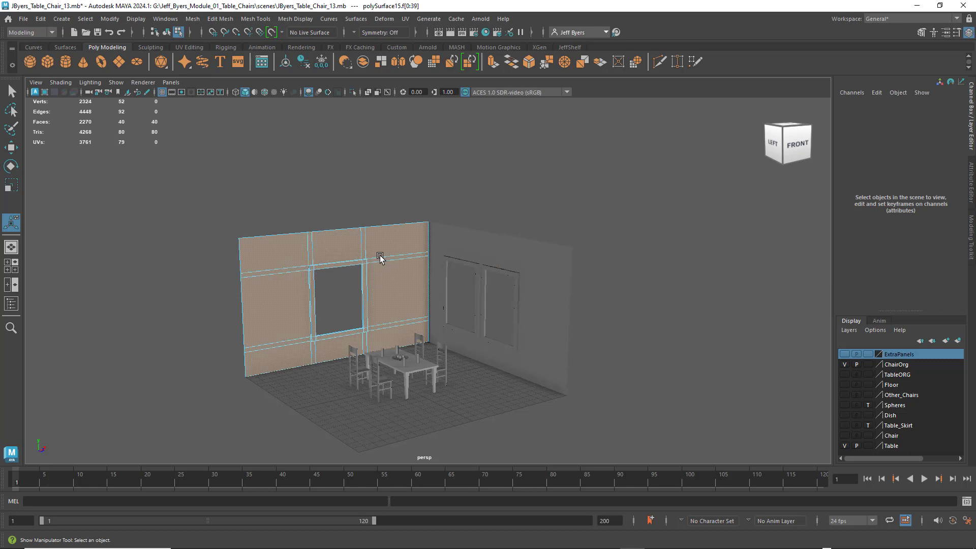
pyautogui.moveTo(390, 254); pyautogui.dragTo(461, 253, button='right')
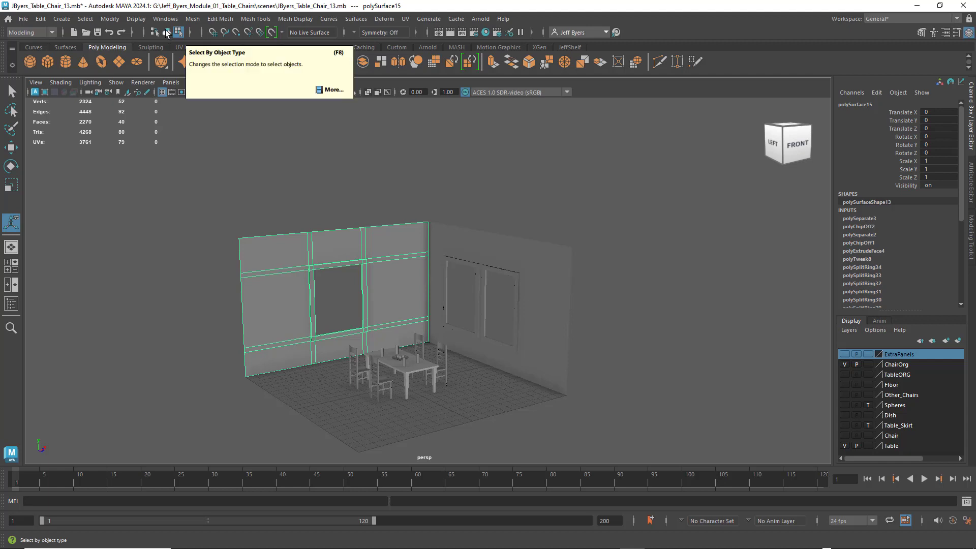
pyautogui.click(166, 33)
# Step: Select each wall and the floor one at a time to check that they are separate objects
pyautogui.click(476, 256)
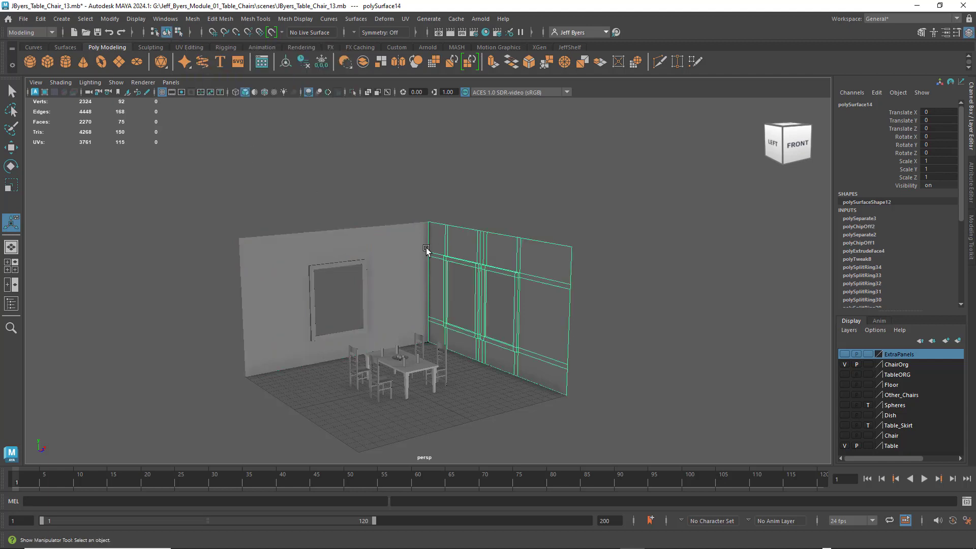
pyautogui.click(351, 253)
pyautogui.click(476, 398)
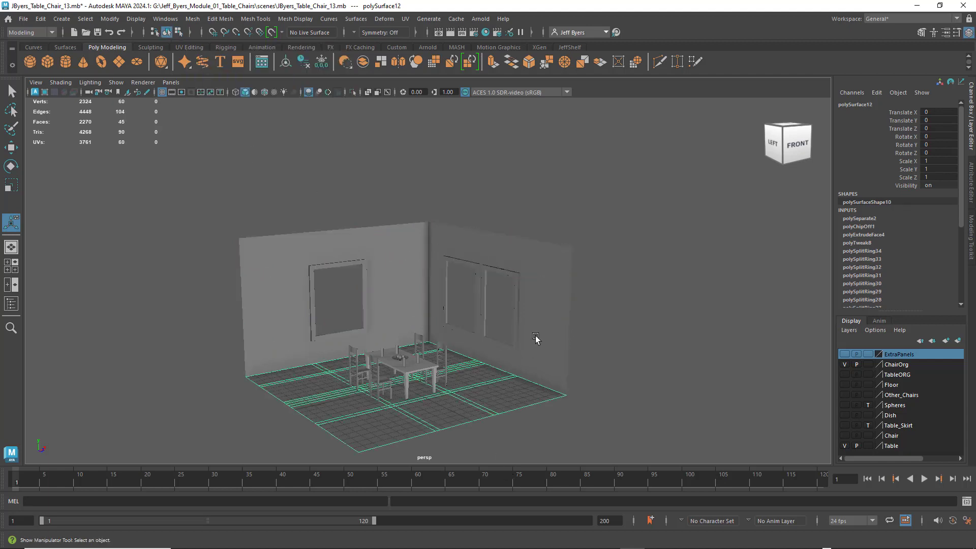
# Step: Select the floor object and isolate it in the perspective view
pyautogui.click(536, 337)
pyautogui.press('f')
pyautogui.keyDown('alt'); pyautogui.moveTo(498, 357); pyautogui.dragTo(495, 318, button='middle'); pyautogui.keyUp('alt')
pyautogui.scroll(4, 495, 318)
pyautogui.click(744, 365)
pyautogui.keyDown('alt'); pyautogui.moveTo(613, 353); pyautogui.dragTo(560, 343); pyautogui.keyUp('alt')
pyautogui.click(574, 346)
pyautogui.keyDown('alt'); pyautogui.moveTo(517, 319); pyautogui.dragTo(553, 323); pyautogui.keyUp('alt')
pyautogui.click(525, 345)
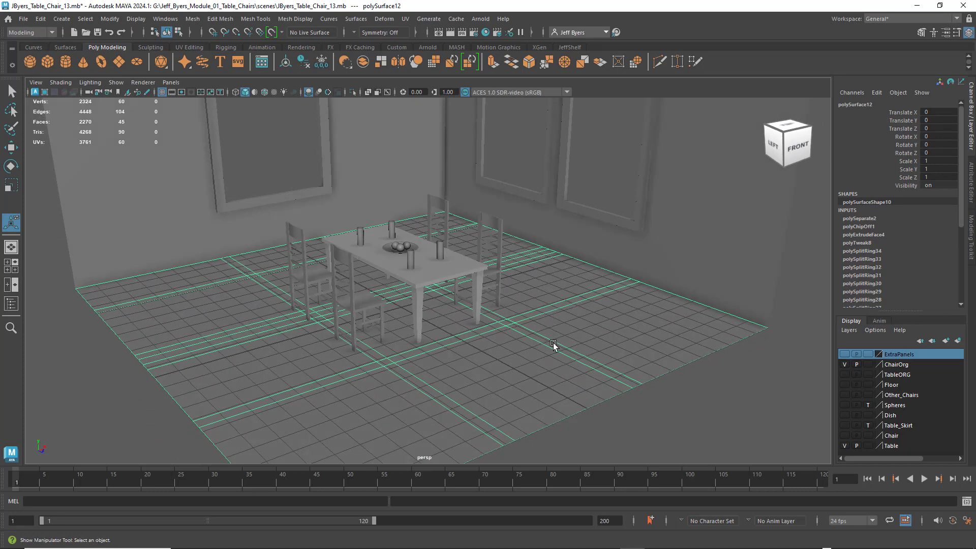
pyautogui.hotkey('ctrl', '1')
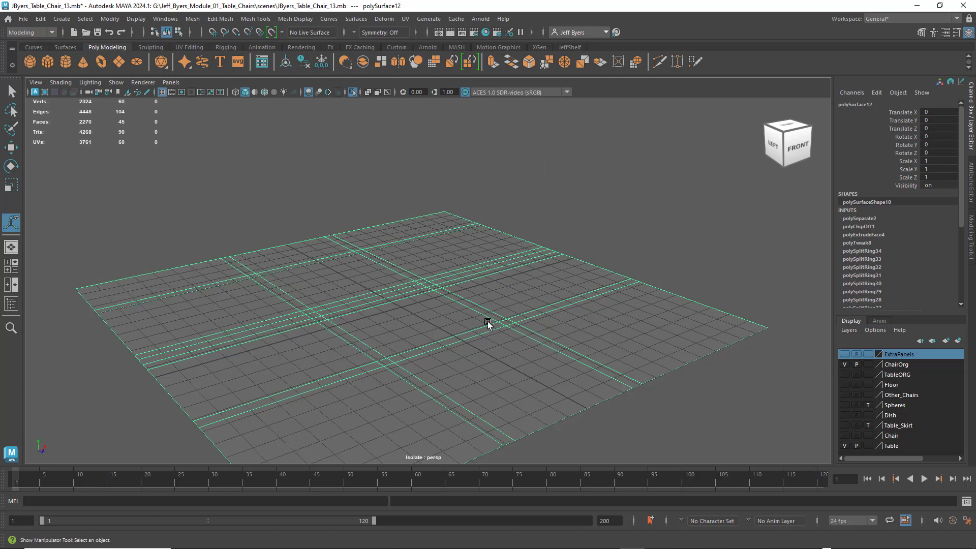
# Step: Select all interior edge loops of the isolated floor in both directions, leaving out its outer border edges
pyautogui.keyDown('alt'); pyautogui.moveTo(502, 329); pyautogui.dragTo(519, 336); pyautogui.keyUp('alt')
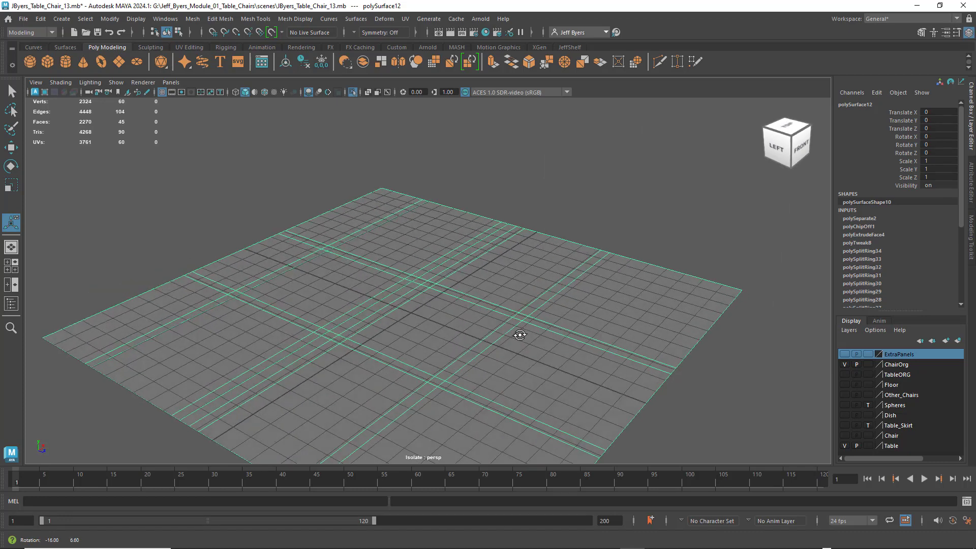
pyautogui.keyDown('alt'); pyautogui.moveTo(520, 331); pyautogui.dragTo(523, 272, button='middle'); pyautogui.keyUp('alt')
pyautogui.moveTo(519, 322); pyautogui.dragTo(529, 233, button='right')
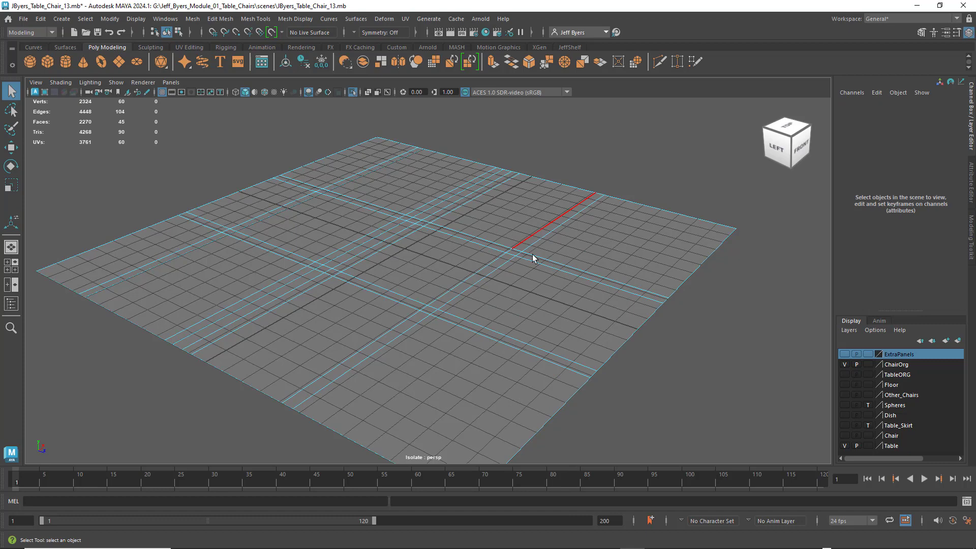
pyautogui.doubleClick(510, 346)
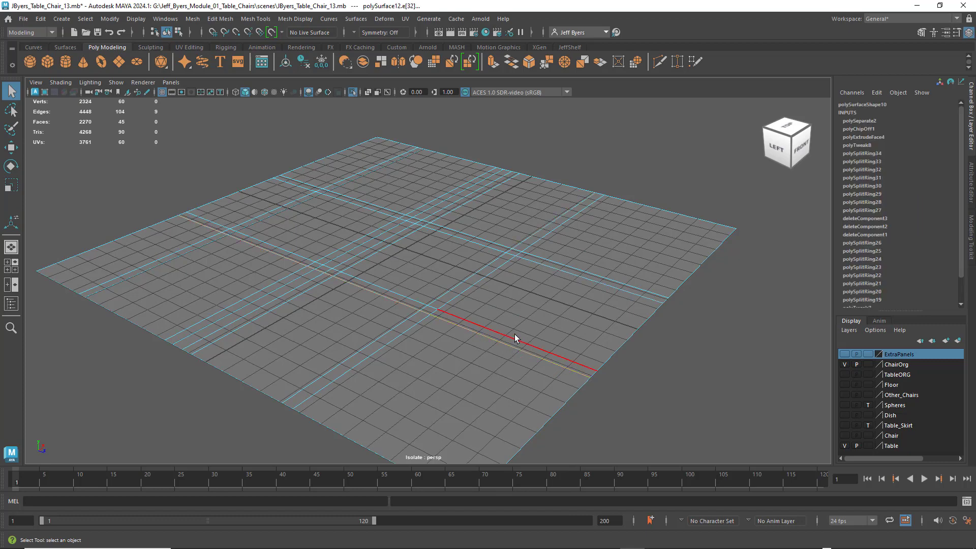
pyautogui.keyDown('shift'); pyautogui.doubleClick(514, 337); pyautogui.keyUp('shift')
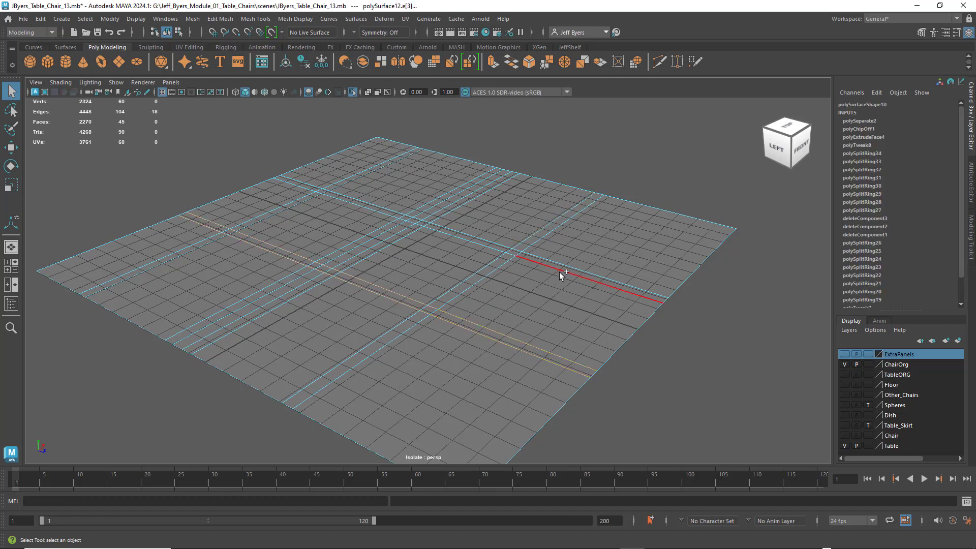
pyautogui.keyDown('shift'); pyautogui.doubleClick(559, 272); pyautogui.keyUp('shift')
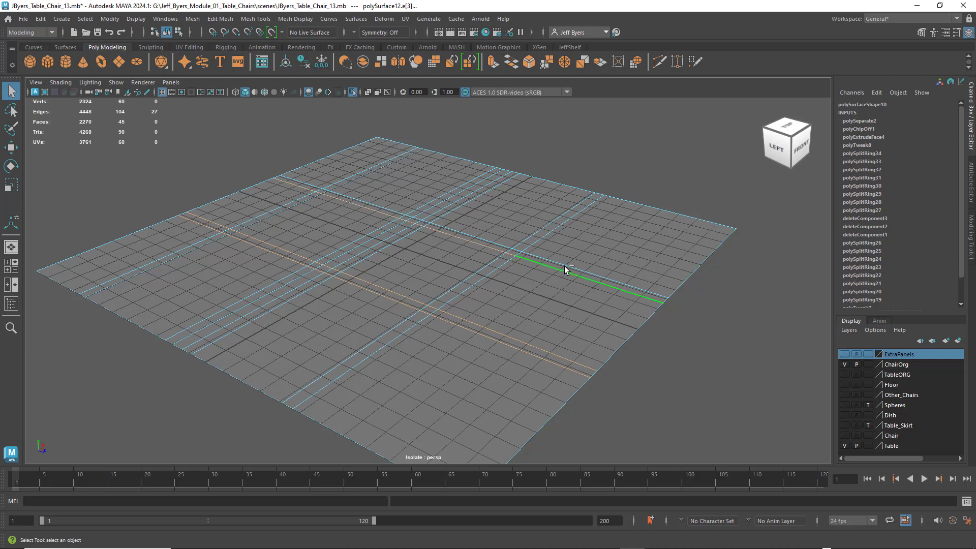
pyautogui.keyDown('shift'); pyautogui.doubleClick(556, 228); pyautogui.keyUp('shift')
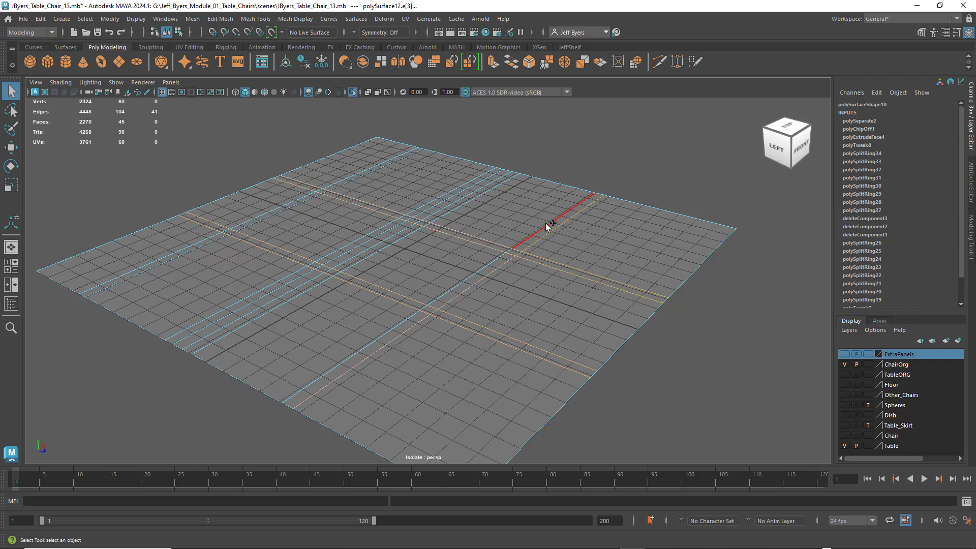
pyautogui.keyDown('shift'); pyautogui.doubleClick(466, 191); pyautogui.keyUp('shift')
pyautogui.keyDown('shift'); pyautogui.doubleClick(456, 188); pyautogui.keyUp('shift')
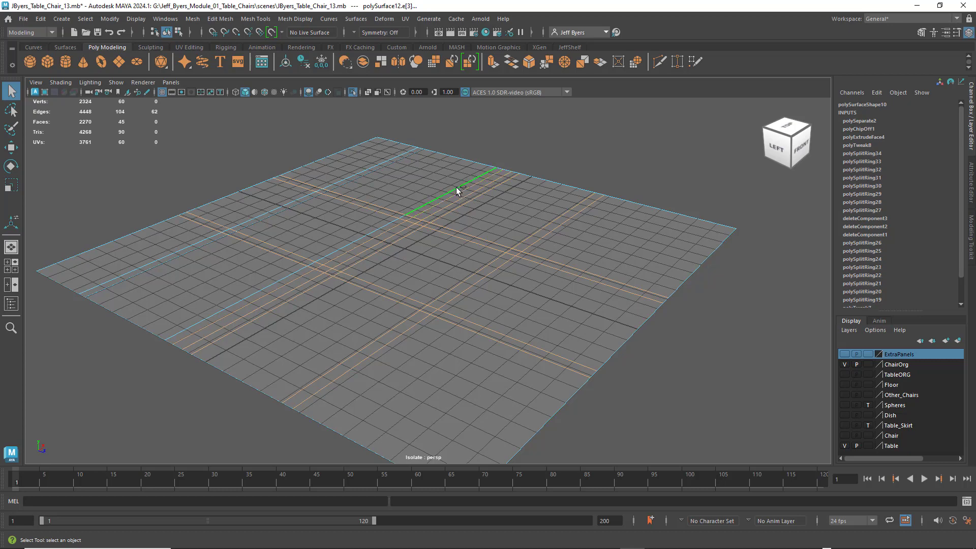
pyautogui.keyDown('shift'); pyautogui.doubleClick(384, 166); pyautogui.keyUp('shift')
# Step: Delete the selected interior edges from the floor and select the floor again in object mode
pyautogui.press('Delete')
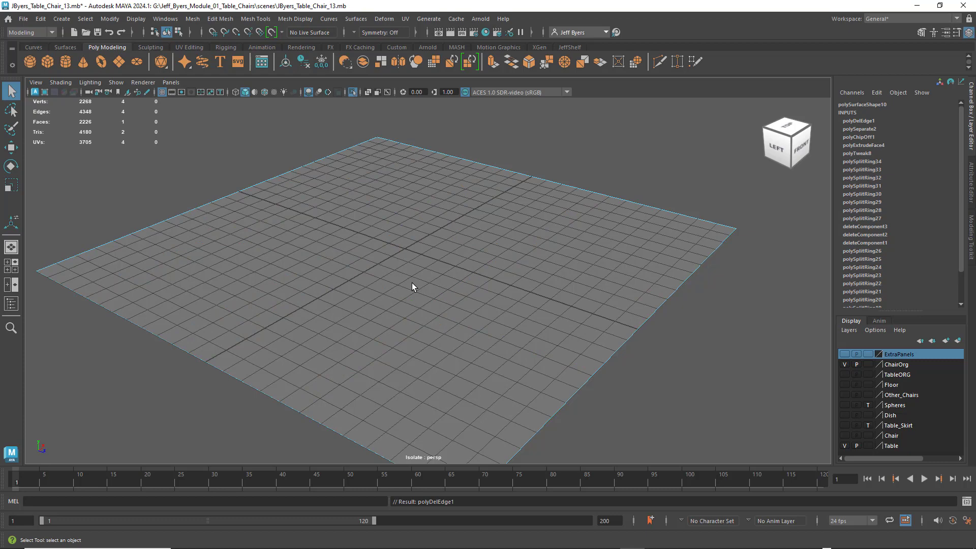
pyautogui.hotkey('ctrl', 'Delete')
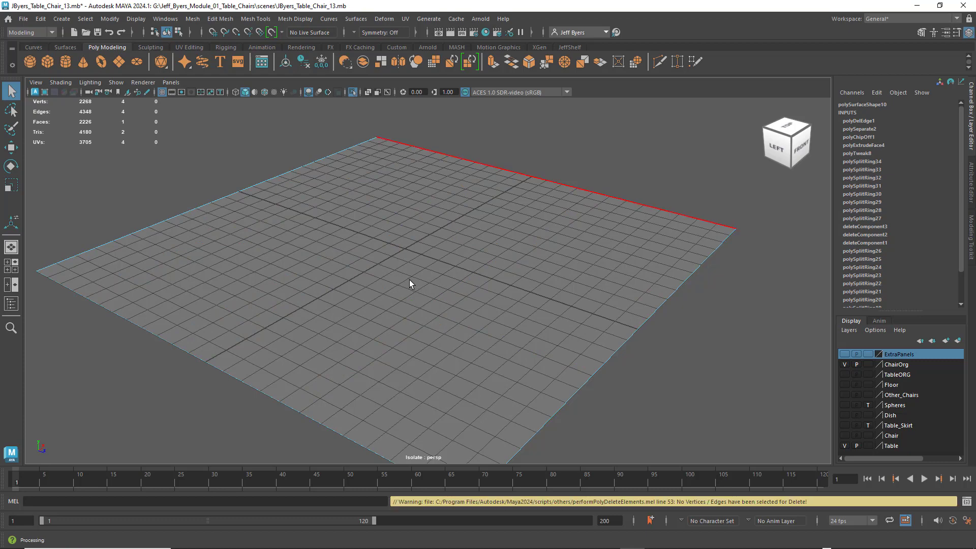
pyautogui.scroll(-2, 399, 271)
pyautogui.click(583, 331)
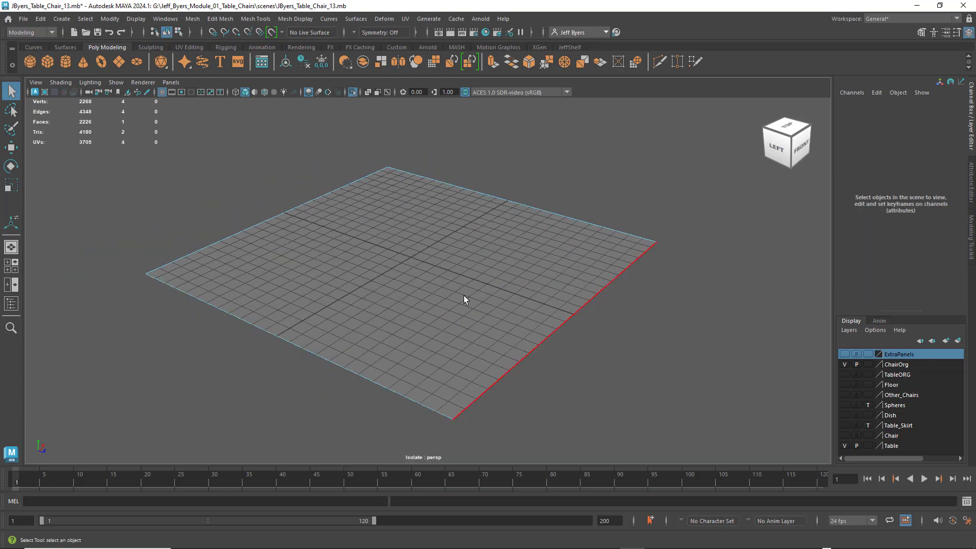
pyautogui.scroll(3, 464, 296)
pyautogui.rightClick(463, 296)
pyautogui.click(440, 321)
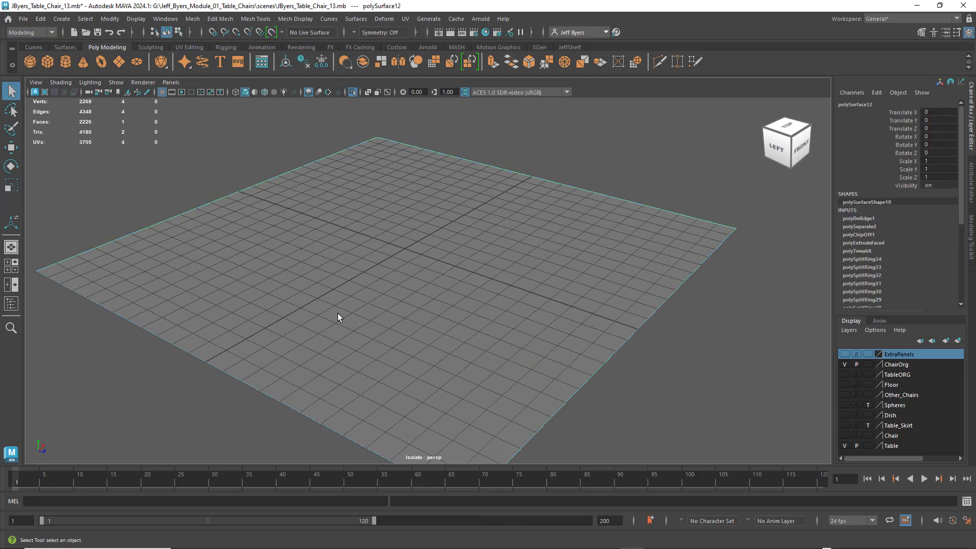
pyautogui.keyDown('alt'); pyautogui.moveTo(334, 303); pyautogui.dragTo(309, 281); pyautogui.keyUp('alt')
pyautogui.scroll(1, 309, 281)
pyautogui.keyDown('alt'); pyautogui.moveTo(309, 280); pyautogui.dragTo(307, 248, button='middle'); pyautogui.keyUp('alt')
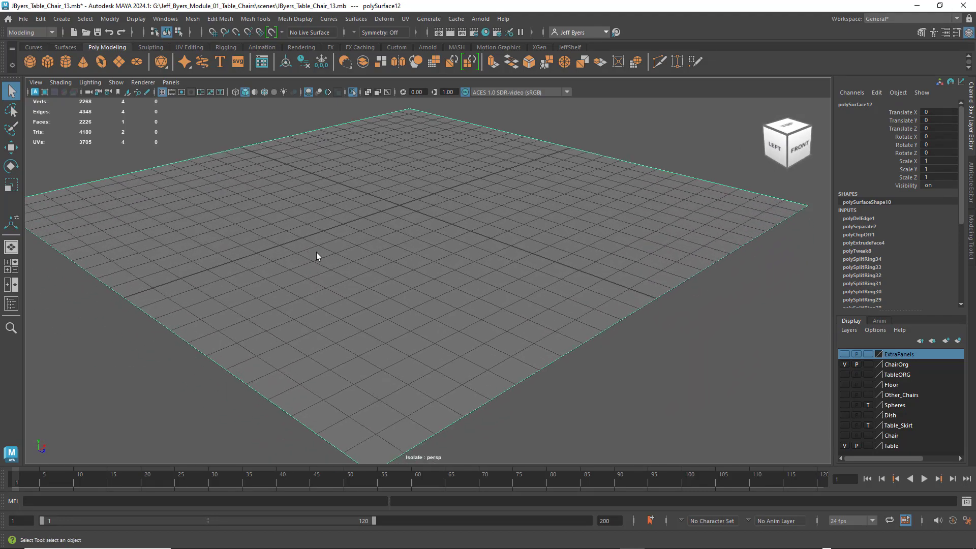
# Step: Undo the floor reselection and the edge deletion, back to the selected interior edge loops
pyautogui.hotkey('ctrl', 'z')
pyautogui.hotkey('ctrl', 'z')
pyautogui.hotkey('ctrl', 'z')
pyautogui.scroll(-2, 369, 279)
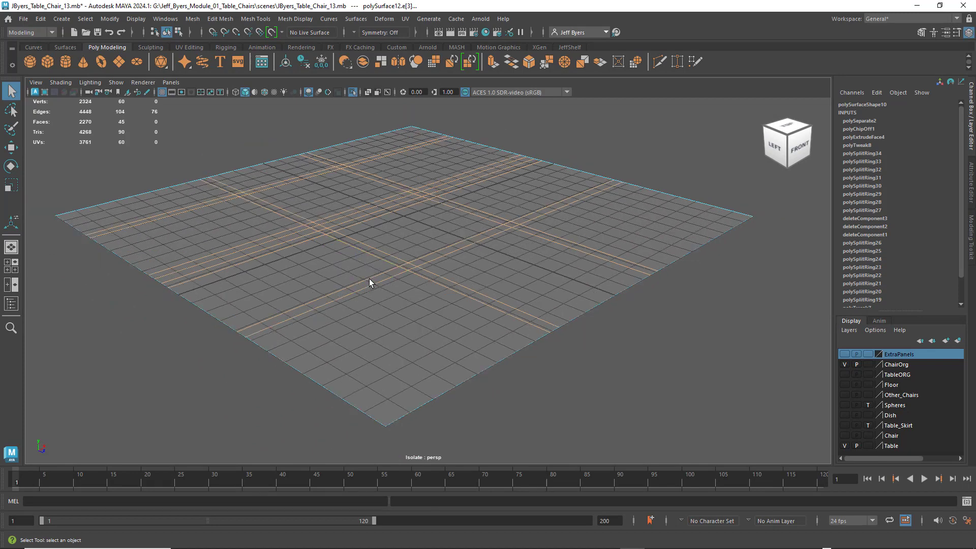
# Step: Delete the selected interior edges of the floor and examine the vertices left along its border in vertex mode
pyautogui.scroll(-1, 369, 278)
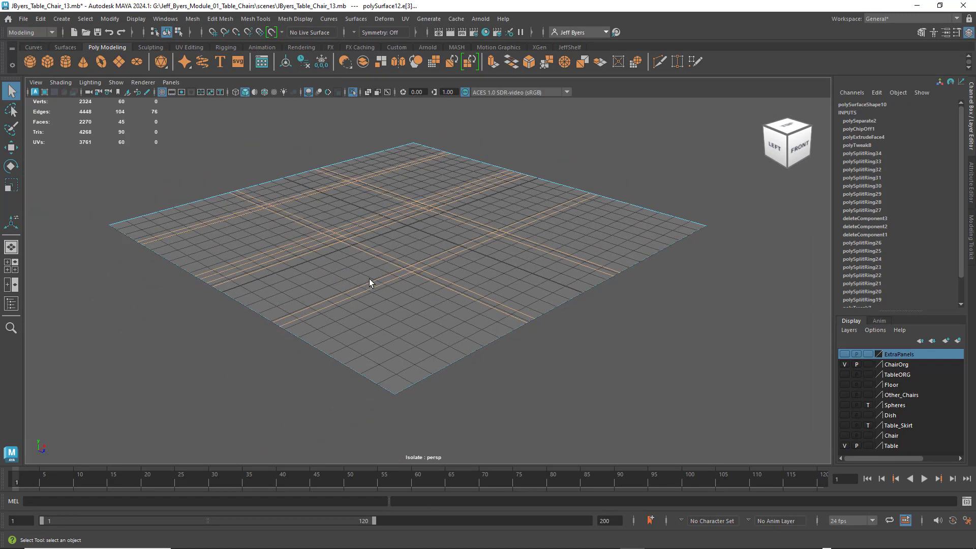
pyautogui.press('Delete')
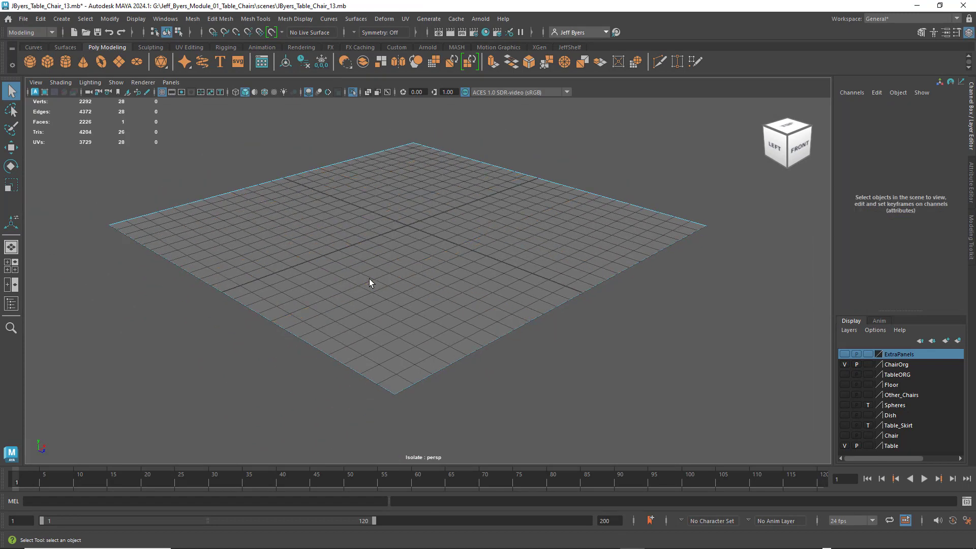
pyautogui.rightClick(295, 174)
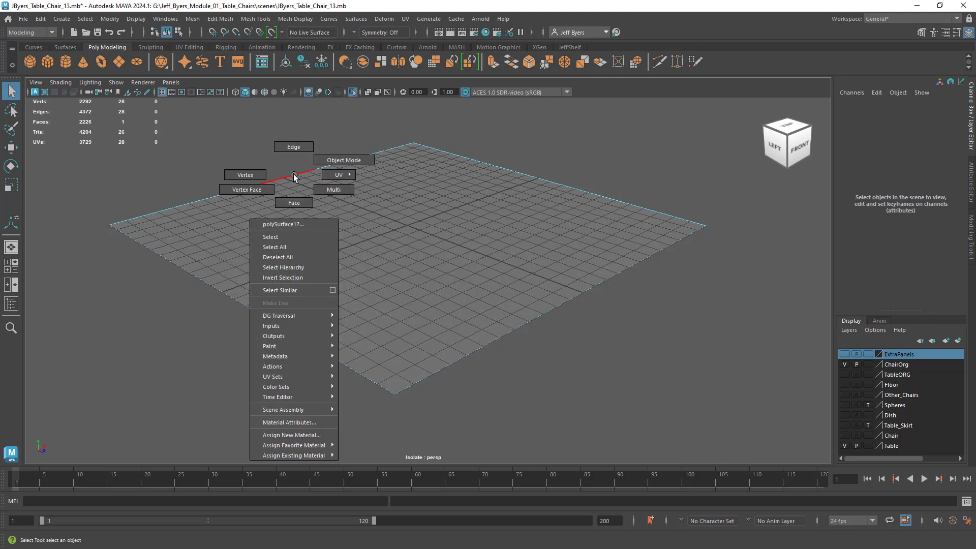
pyautogui.moveTo(295, 175); pyautogui.dragTo(275, 184, button='right')
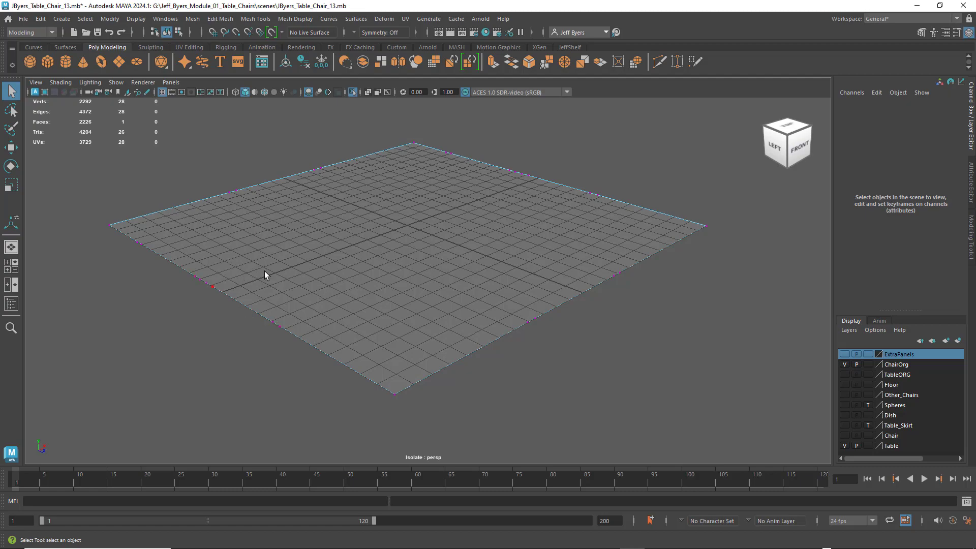
pyautogui.moveTo(266, 273)
pyautogui.keyDown('alt'); pyautogui.mouseDown()
pyautogui.moveTo(353, 275)
pyautogui.moveTo(234, 274)
pyautogui.moveTo(260, 278)
pyautogui.mouseUp(); pyautogui.keyUp('alt')
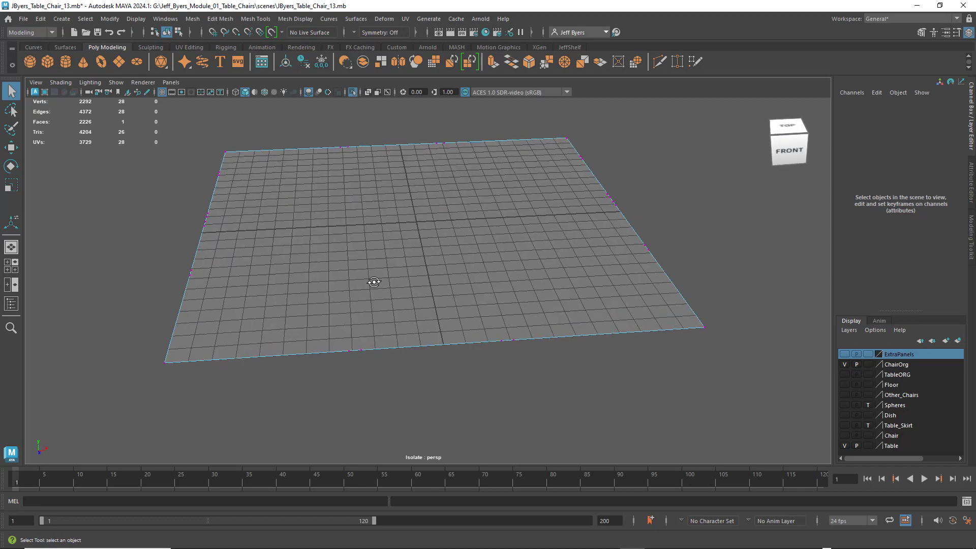
pyautogui.keyDown('alt'); pyautogui.moveTo(375, 281); pyautogui.dragTo(286, 277); pyautogui.keyUp('alt')
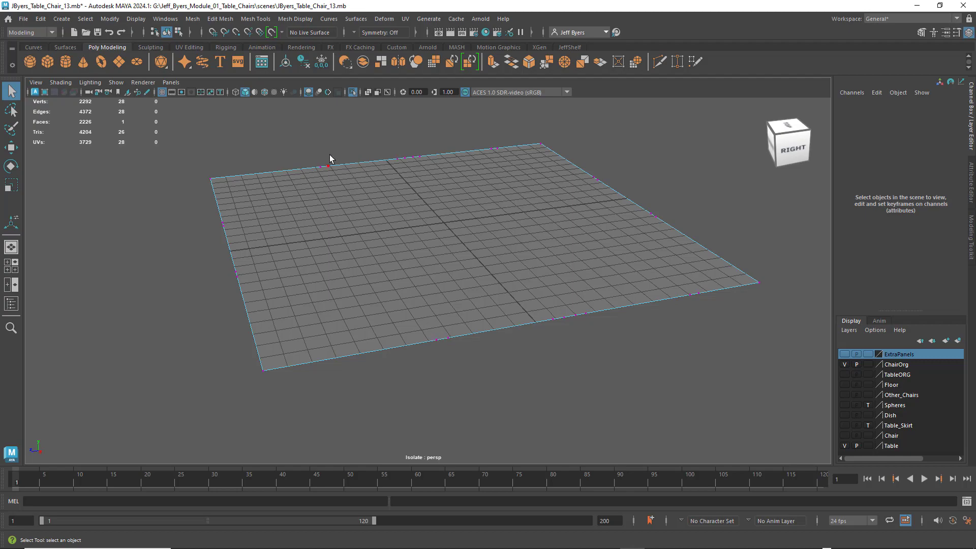
pyautogui.keyDown('alt'); pyautogui.moveTo(446, 240); pyautogui.dragTo(572, 236); pyautogui.keyUp('alt')
# Step: Try to delete the leftover vertices along the floor's border, and undo back to the selected interior edge loops
pyautogui.moveTo(418, 252); pyautogui.dragTo(601, 364)
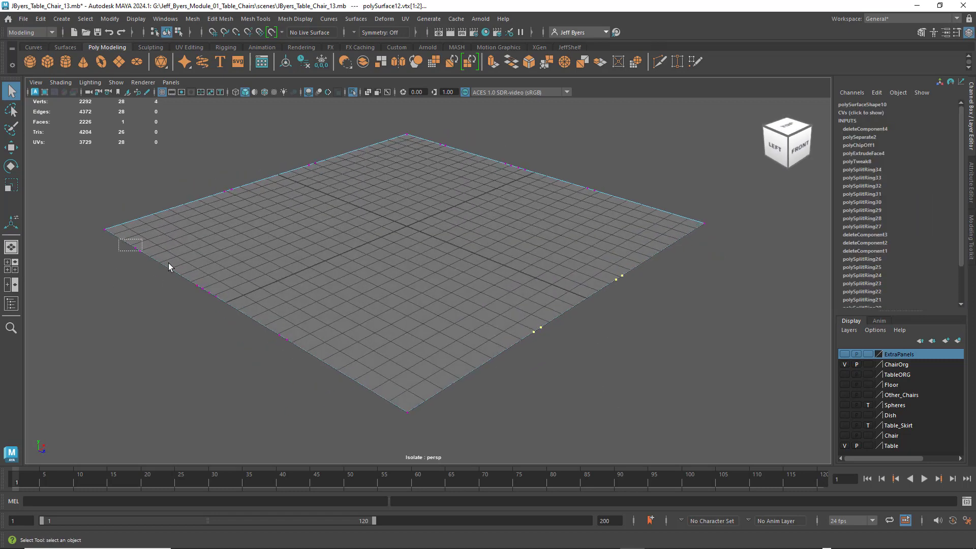
pyautogui.moveTo(118, 238); pyautogui.dragTo(318, 384)
pyautogui.press('Delete')
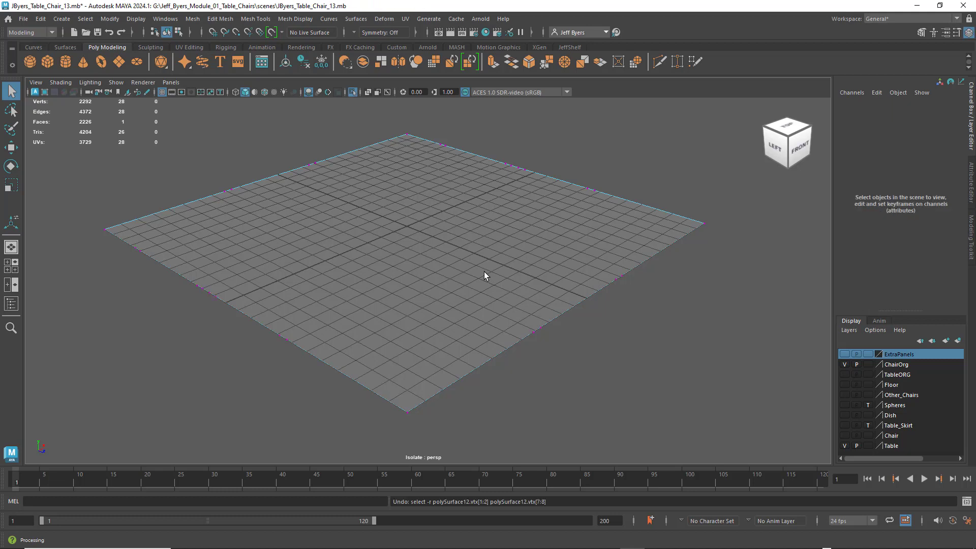
pyautogui.hotkey('ctrl', 'z')
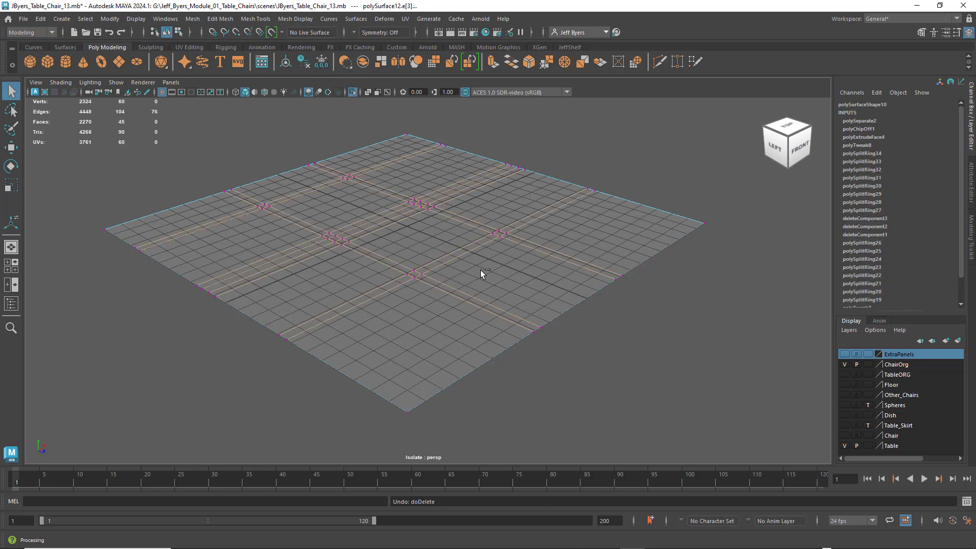
# Step: Remove the floor's selected interior edges together with their vertices using Delete Edge/Vertex
pyautogui.moveTo(295, 180); pyautogui.dragTo(293, 152, button='right')
pyautogui.press('Delete')
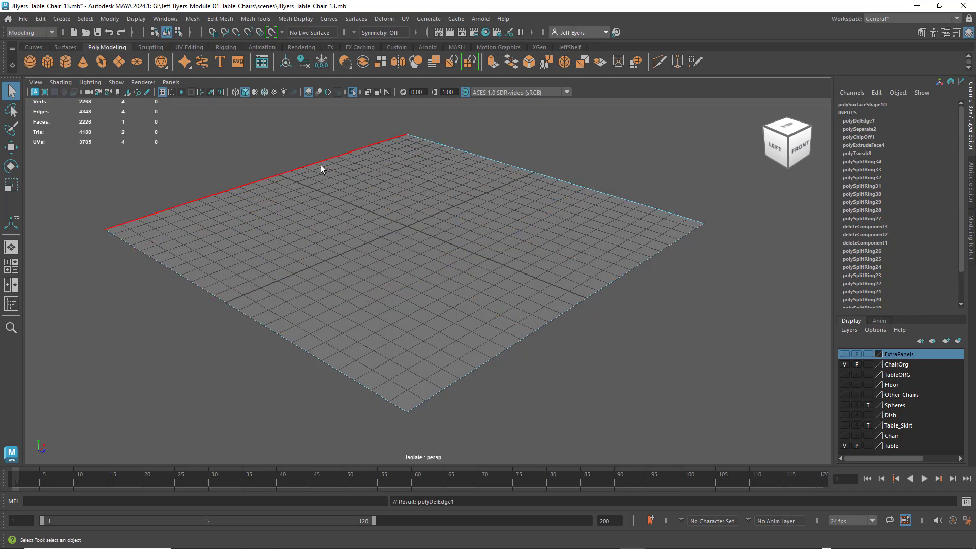
# Step: Check the floor's borders and corners for leftover vertices in vertex mode
pyautogui.moveTo(304, 166); pyautogui.dragTo(185, 155, button='right')
pyautogui.moveTo(166, 157); pyautogui.dragTo(418, 228)
pyautogui.moveTo(436, 135); pyautogui.dragTo(615, 216)
pyautogui.moveTo(563, 270); pyautogui.dragTo(642, 369)
pyautogui.moveTo(232, 290); pyautogui.dragTo(293, 357)
pyautogui.moveTo(379, 382); pyautogui.dragTo(425, 430)
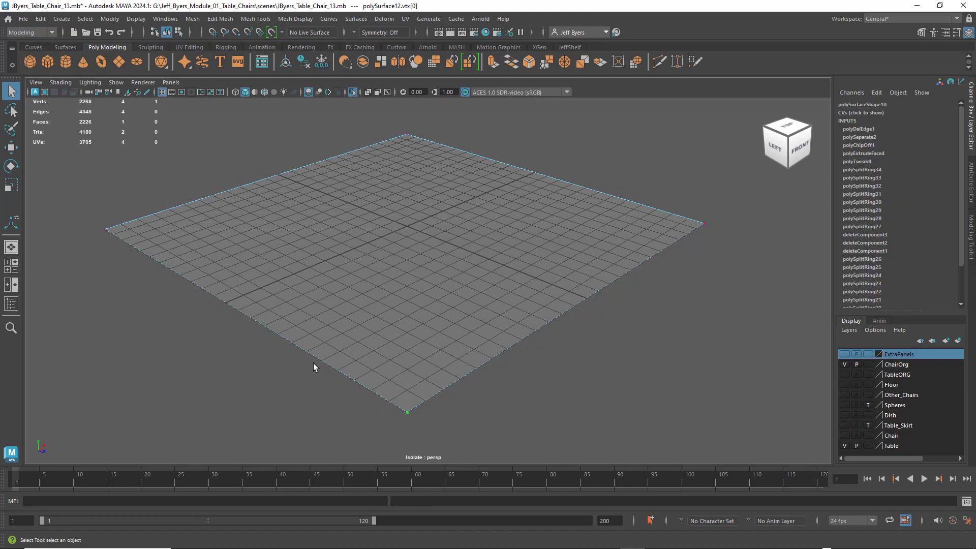
pyautogui.moveTo(385, 112); pyautogui.dragTo(442, 148)
# Step: Return the floor to object mode and end its isolation to show the whole room
pyautogui.moveTo(368, 261); pyautogui.dragTo(367, 320, button='right')
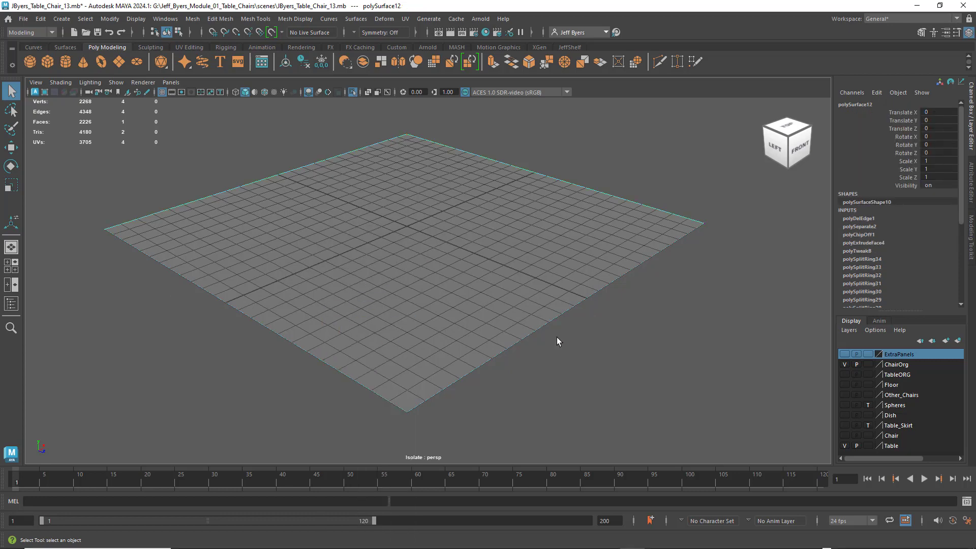
pyautogui.keyDown('alt'); pyautogui.moveTo(557, 337); pyautogui.dragTo(532, 328); pyautogui.keyUp('alt')
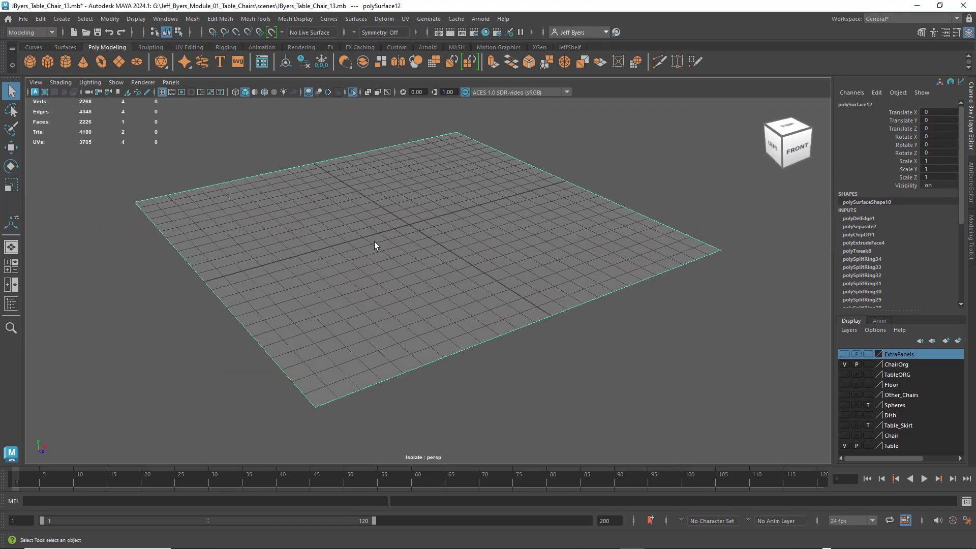
pyautogui.keyDown('alt'); pyautogui.moveTo(334, 205); pyautogui.dragTo(427, 234); pyautogui.keyUp('alt')
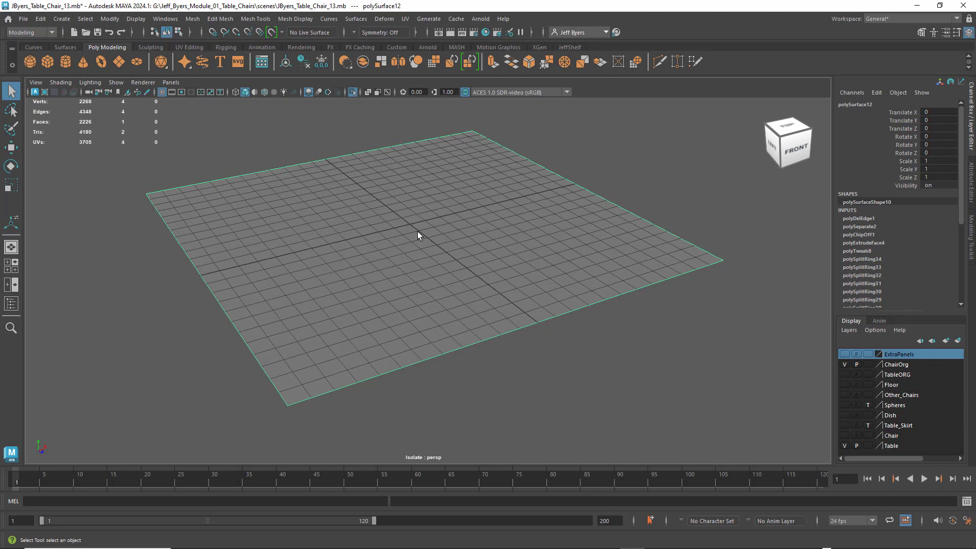
pyautogui.hotkey('ctrl', '1')
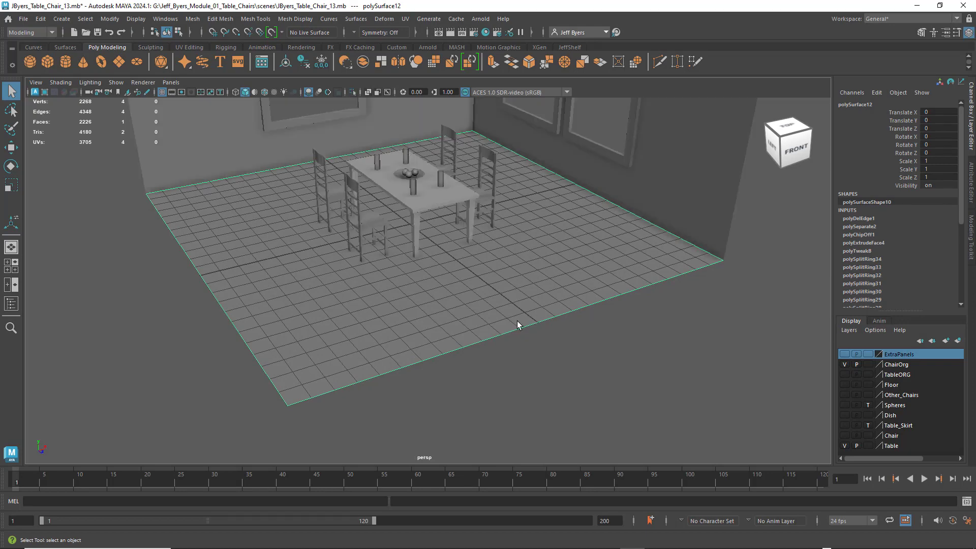
# Step: Select the wall with two windows and examine the edges running across it
pyautogui.keyDown('alt'); pyautogui.moveTo(517, 321); pyautogui.dragTo(511, 266); pyautogui.keyUp('alt')
pyautogui.keyDown('alt'); pyautogui.moveTo(512, 265); pyautogui.dragTo(522, 324, button='middle'); pyautogui.keyUp('alt')
pyautogui.scroll(3, 519, 319)
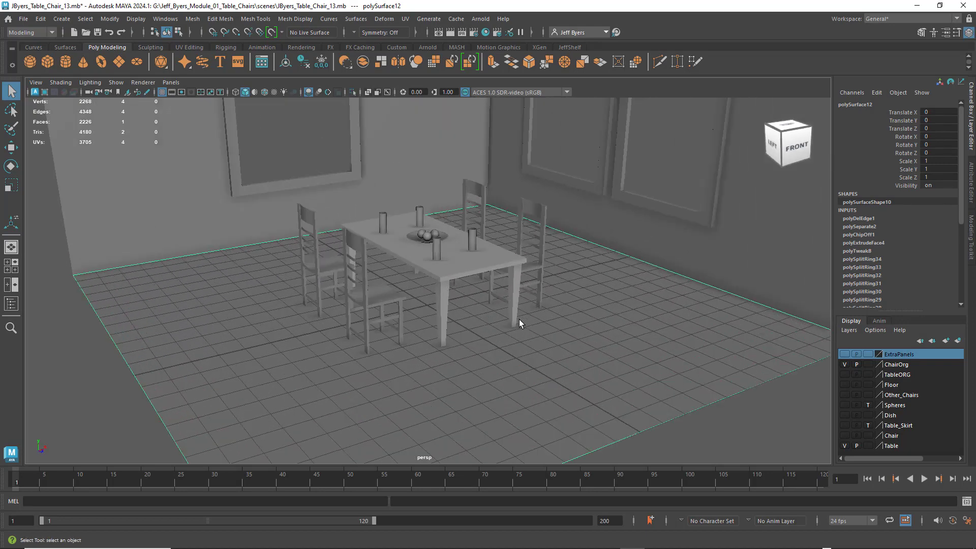
pyautogui.scroll(-5, 518, 318)
pyautogui.keyDown('alt'); pyautogui.moveTo(517, 318); pyautogui.dragTo(524, 310); pyautogui.keyUp('alt')
pyautogui.click(565, 264)
pyautogui.keyDown('alt'); pyautogui.moveTo(565, 265); pyautogui.dragTo(539, 262); pyautogui.keyUp('alt')
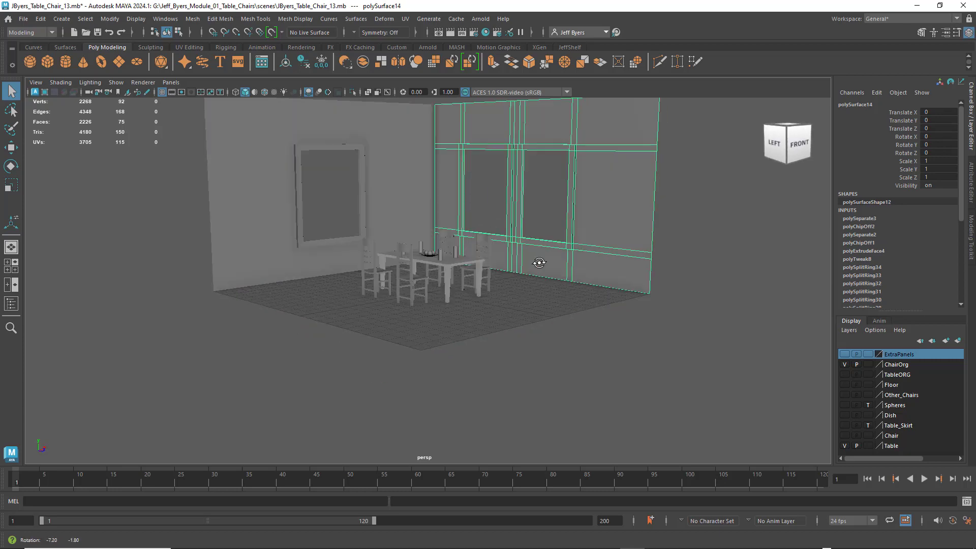
pyautogui.keyDown('alt'); pyautogui.moveTo(537, 262); pyautogui.dragTo(535, 319, button='middle'); pyautogui.keyUp('alt')
pyautogui.keyDown('alt'); pyautogui.moveTo(532, 291); pyautogui.dragTo(526, 308); pyautogui.keyUp('alt')
pyautogui.keyDown('alt'); pyautogui.moveTo(548, 286); pyautogui.dragTo(350, 300, button='middle'); pyautogui.keyUp('alt')
pyautogui.scroll(5, 509, 301)
pyautogui.keyDown('alt'); pyautogui.moveTo(566, 323); pyautogui.dragTo(510, 304, button='middle'); pyautogui.keyUp('alt')
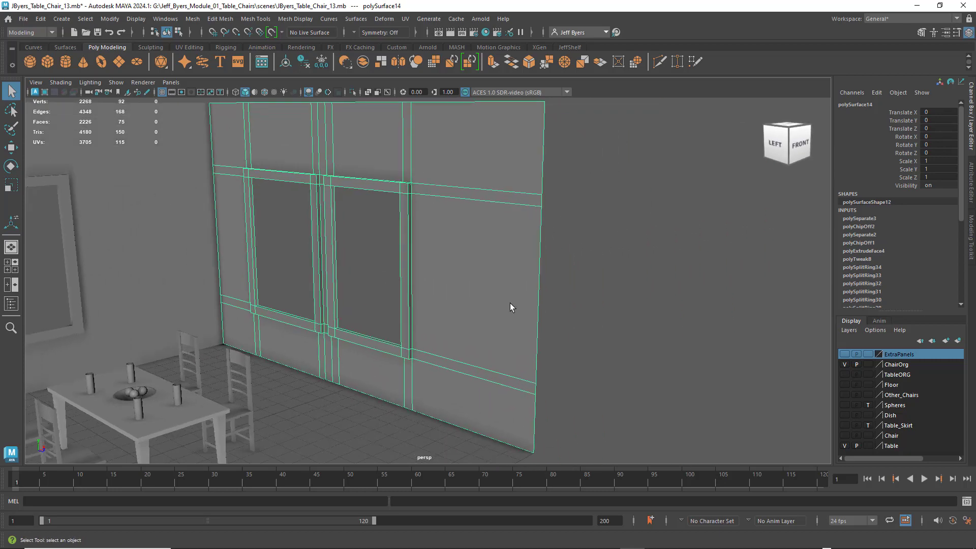
pyautogui.keyDown('alt'); pyautogui.moveTo(510, 304); pyautogui.dragTo(262, 212); pyautogui.keyUp('alt')
pyautogui.scroll(-5, 502, 289)
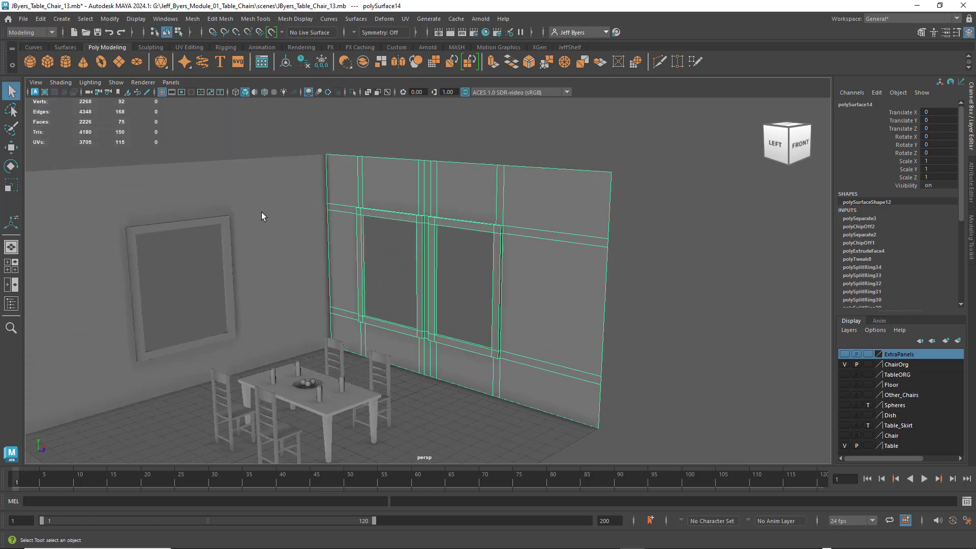
# Step: Compare the edge layouts of the single-window and two-window walls, finishing with the two-window wall selected
pyautogui.click(264, 214)
pyautogui.click(362, 185)
pyautogui.click(267, 190)
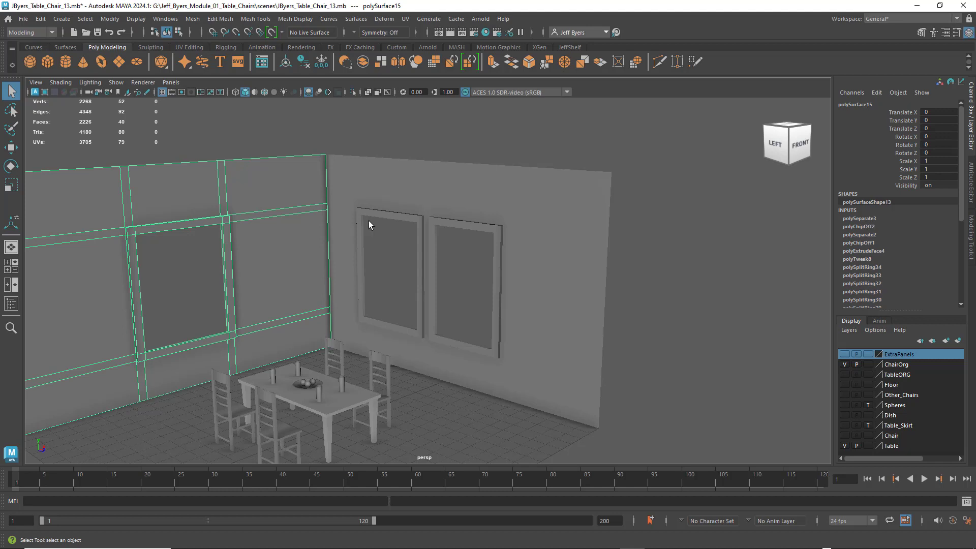
pyautogui.click(519, 209)
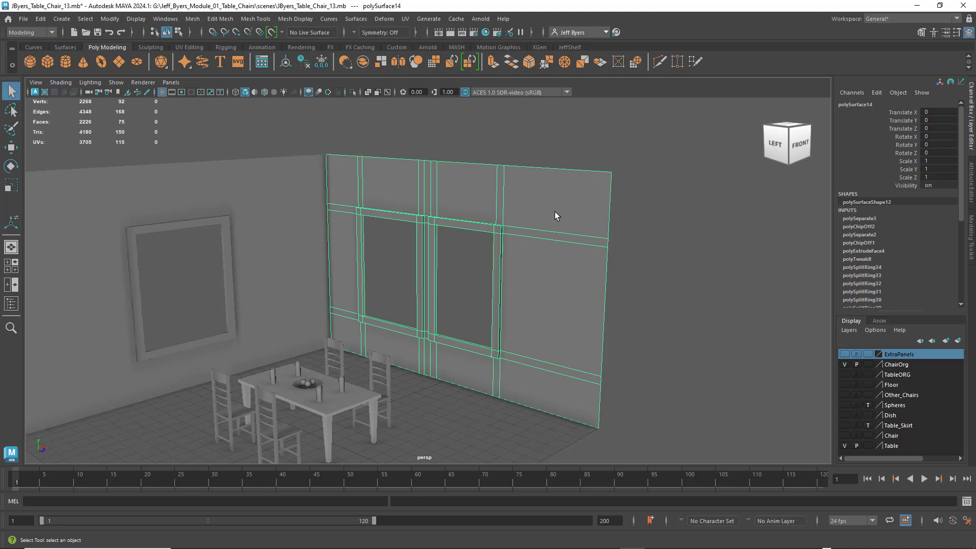
# Step: Show the vertices of the two-window wall and examine those along its outer vertical edge
pyautogui.scroll(-5, 560, 212)
pyautogui.keyDown('alt'); pyautogui.moveTo(560, 212); pyautogui.dragTo(622, 215); pyautogui.keyUp('alt')
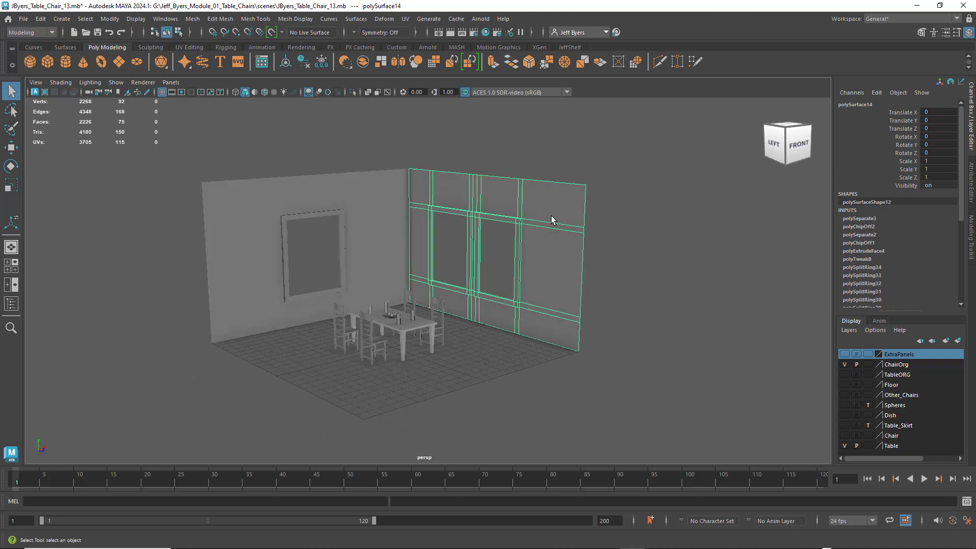
pyautogui.scroll(5, 572, 235)
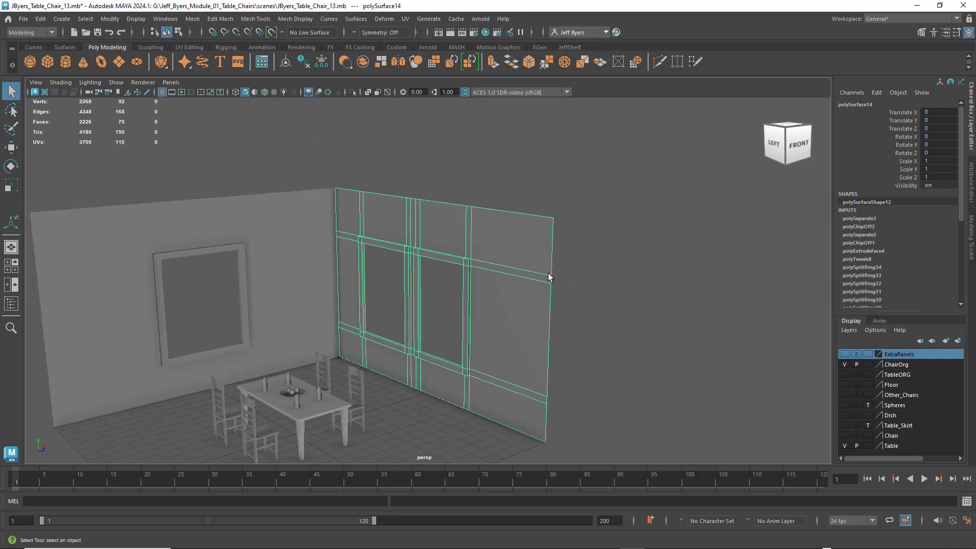
pyautogui.scroll(-1, 535, 240)
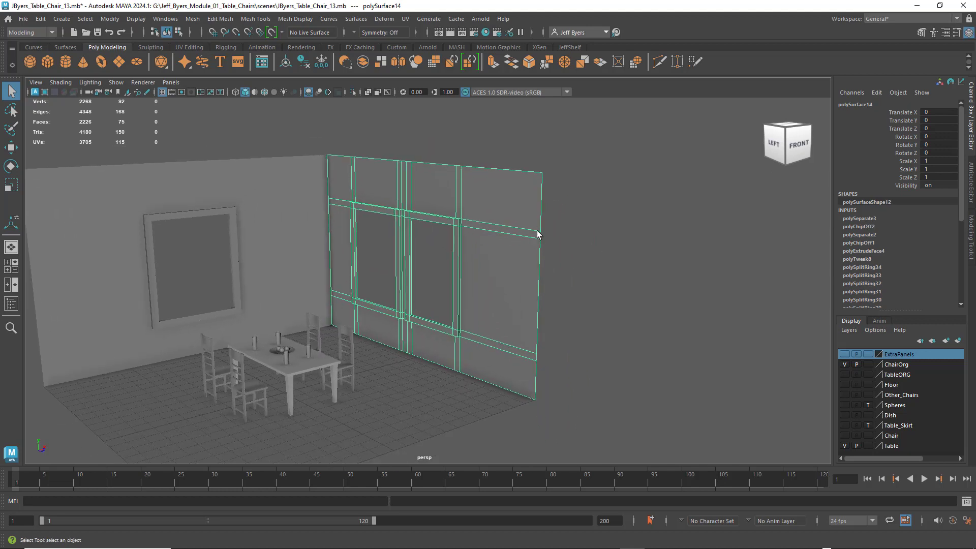
pyautogui.rightClick(538, 234)
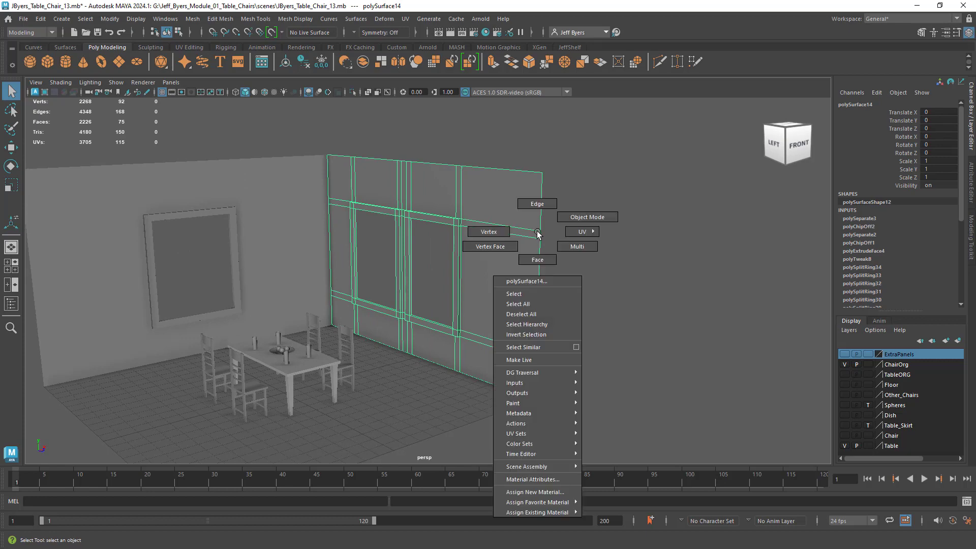
pyautogui.click(489, 232)
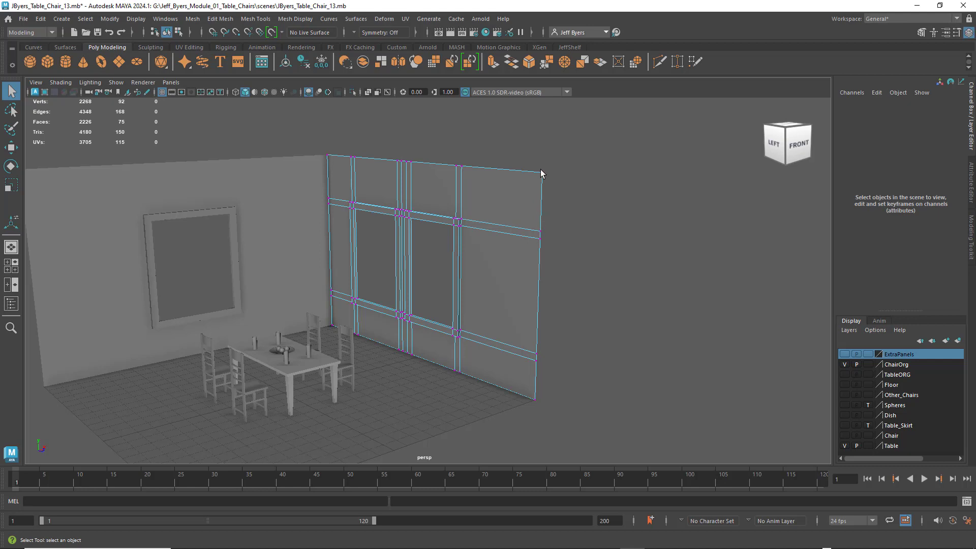
pyautogui.scroll(1, 540, 169)
pyautogui.keyDown('alt'); pyautogui.moveTo(523, 199); pyautogui.dragTo(490, 217, button='middle'); pyautogui.keyUp('alt')
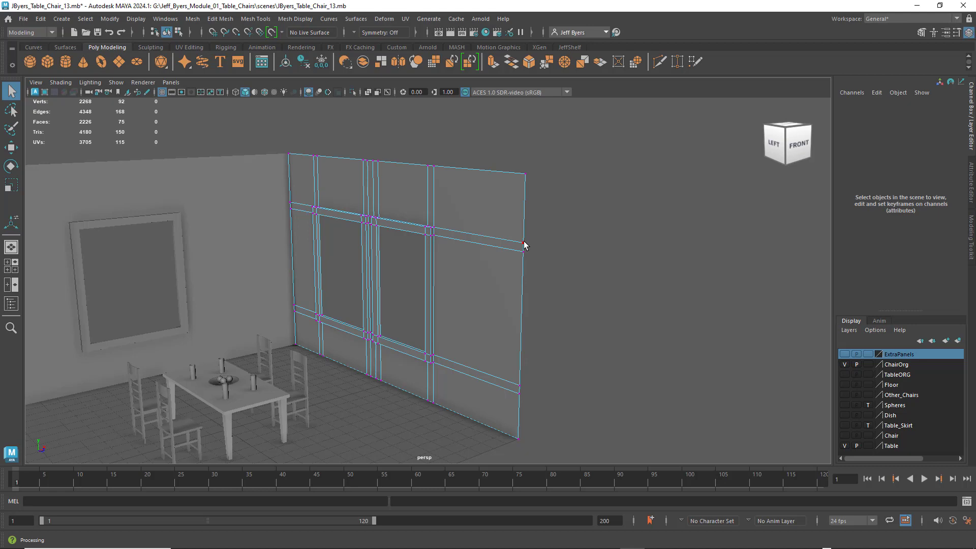
# Step: Weld the two upper vertices on the two-window wall's outer vertical edge to its top outer corner with the Target Weld Tool
pyautogui.rightClick(497, 233)
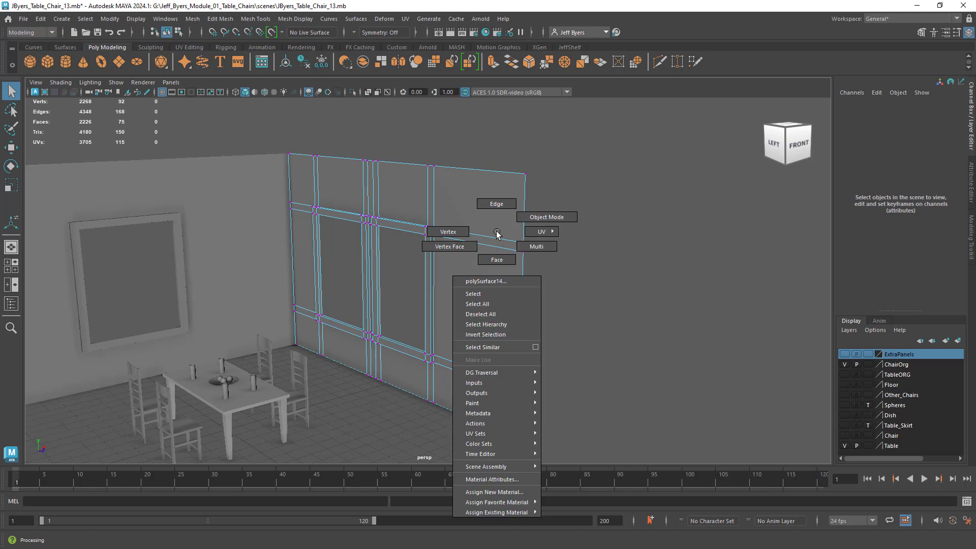
pyautogui.click(478, 295)
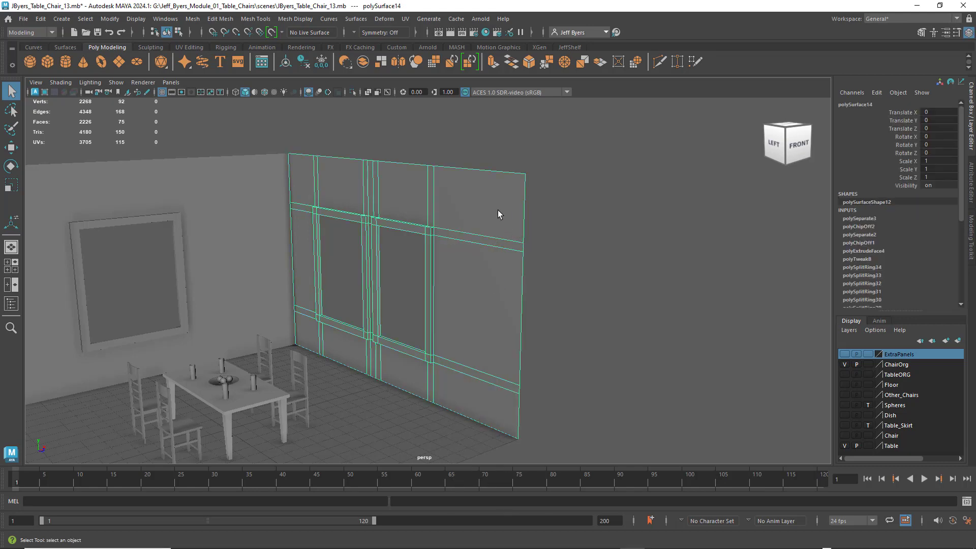
pyautogui.keyDown('shift'); pyautogui.rightClick(481, 199); pyautogui.keyUp('shift')
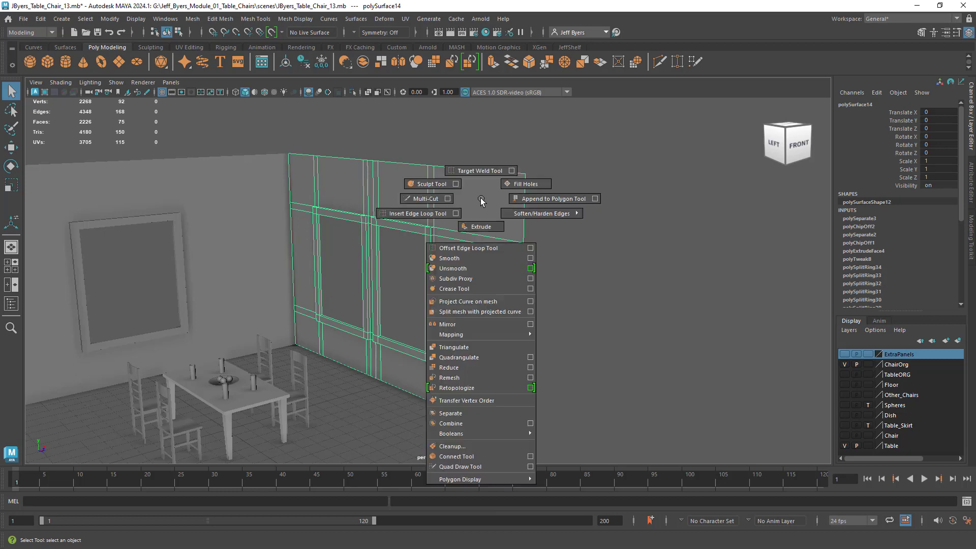
pyautogui.click(473, 172)
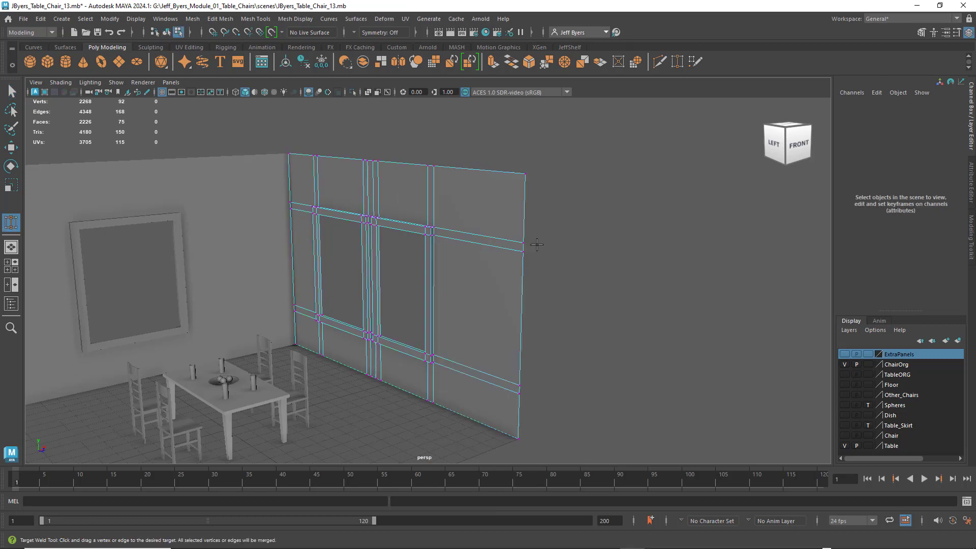
pyautogui.scroll(3, 537, 244)
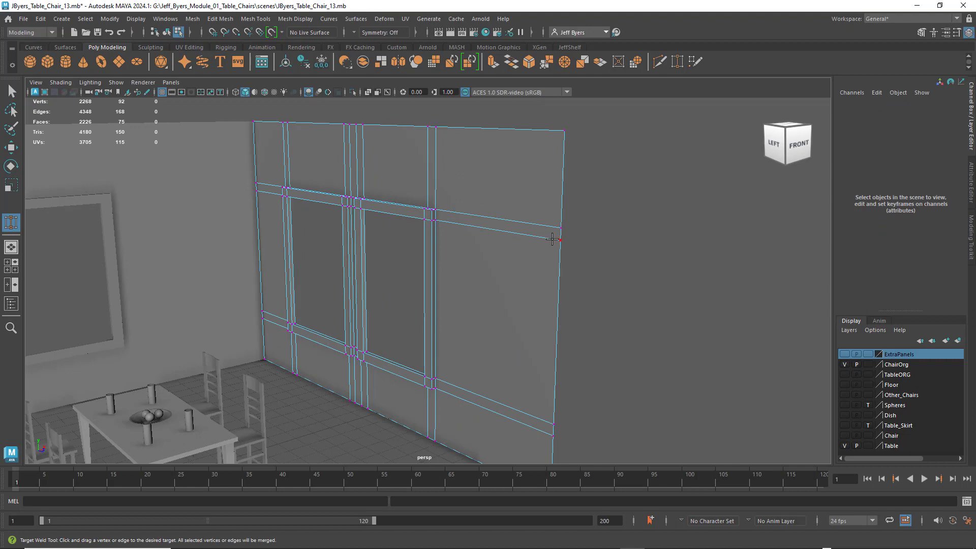
pyautogui.scroll(-1, 535, 240)
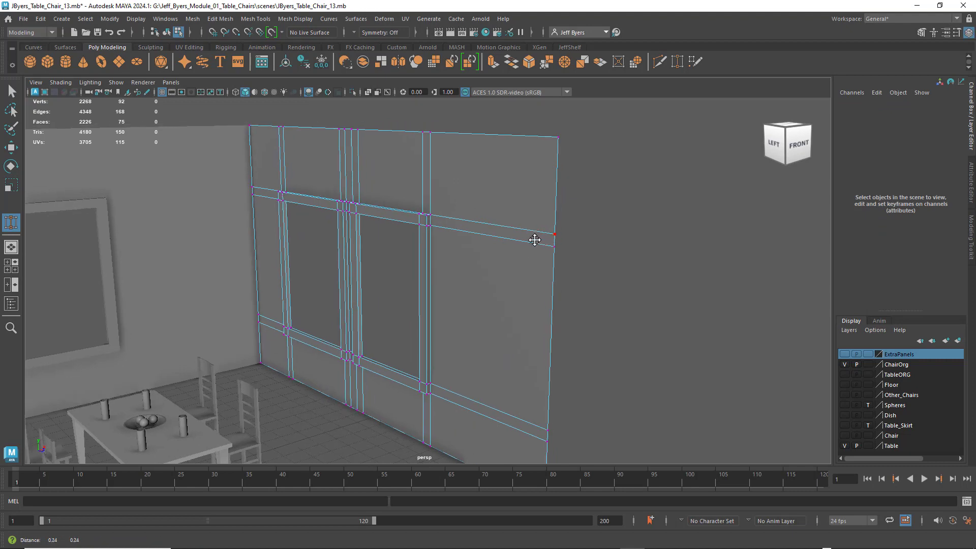
pyautogui.scroll(-2, 535, 240)
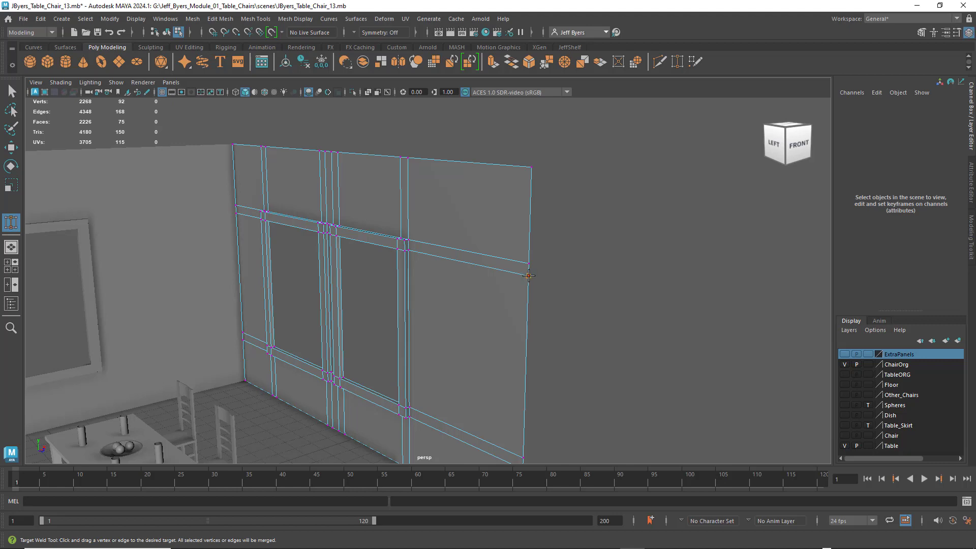
pyautogui.moveTo(529, 275); pyautogui.dragTo(532, 168)
pyautogui.keyDown('alt'); pyautogui.moveTo(510, 196); pyautogui.dragTo(525, 218, button='middle'); pyautogui.keyUp('alt')
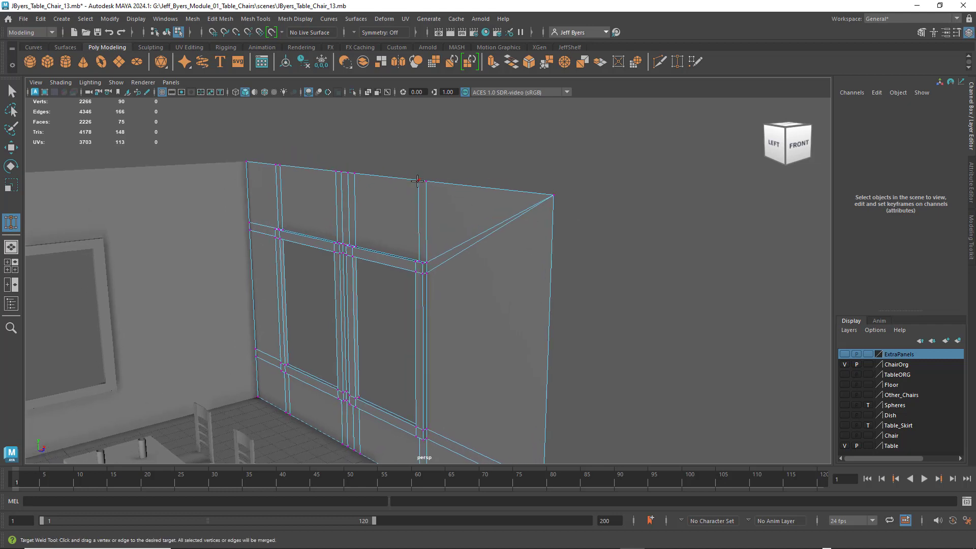
# Step: Try to weld the outermost top-edge vertices to the two-window wall's top outer corner and the outer edge's lower vertices to the bottom outer corner
pyautogui.moveTo(420, 180); pyautogui.dragTo(553, 195)
pyautogui.keyDown('alt'); pyautogui.moveTo(584, 247); pyautogui.dragTo(573, 233); pyautogui.keyUp('alt')
pyautogui.keyDown('alt'); pyautogui.moveTo(573, 233); pyautogui.dragTo(565, 180, button='middle'); pyautogui.keyUp('alt')
pyautogui.moveTo(537, 334); pyautogui.dragTo(534, 409)
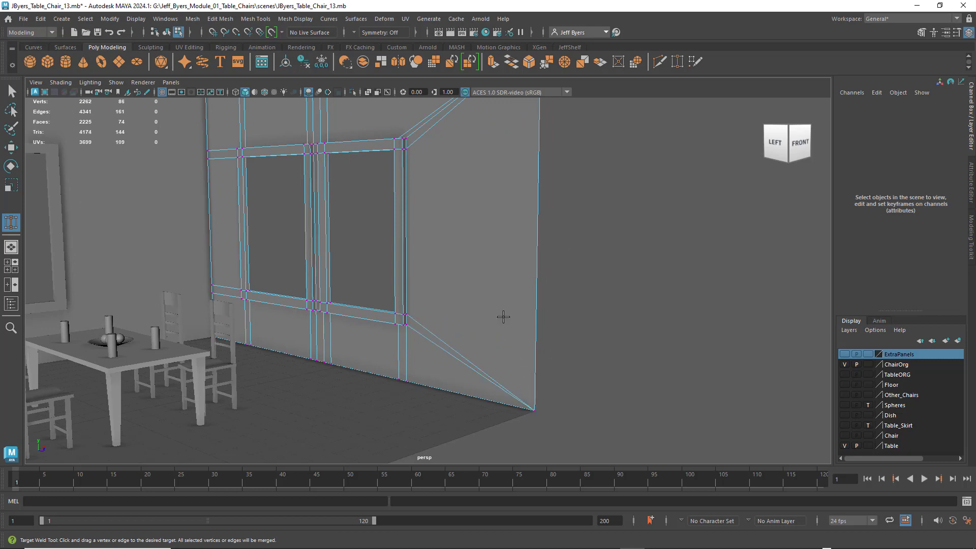
# Step: Try to weld the two bottom-edge vertices below the outer window's far side to the wall's bottom outer corner
pyautogui.keyDown('alt'); pyautogui.moveTo(482, 319); pyautogui.dragTo(504, 318); pyautogui.keyUp('alt')
pyautogui.keyDown('alt'); pyautogui.moveTo(503, 318); pyautogui.dragTo(554, 303, button='middle'); pyautogui.keyUp('alt')
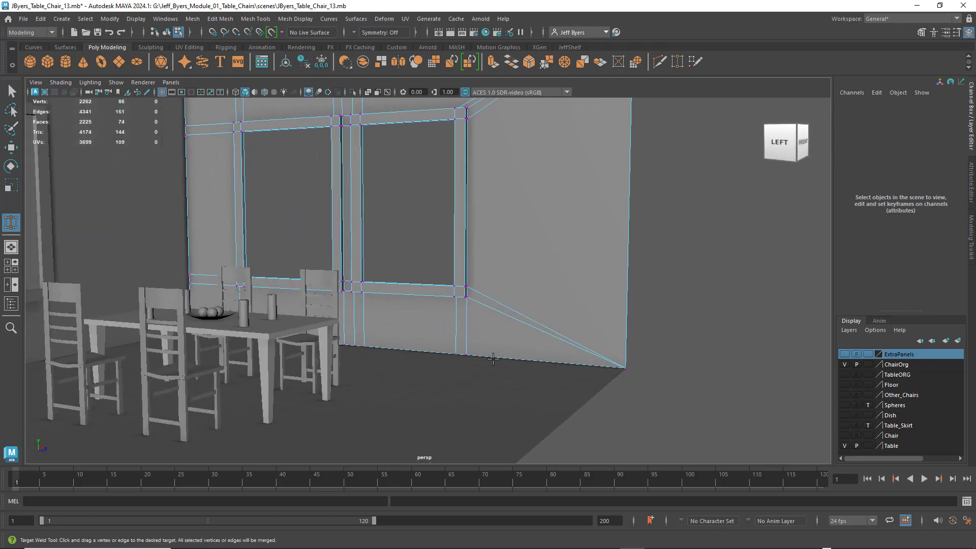
pyautogui.keyDown('alt'); pyautogui.moveTo(493, 358); pyautogui.dragTo(624, 371); pyautogui.keyUp('alt')
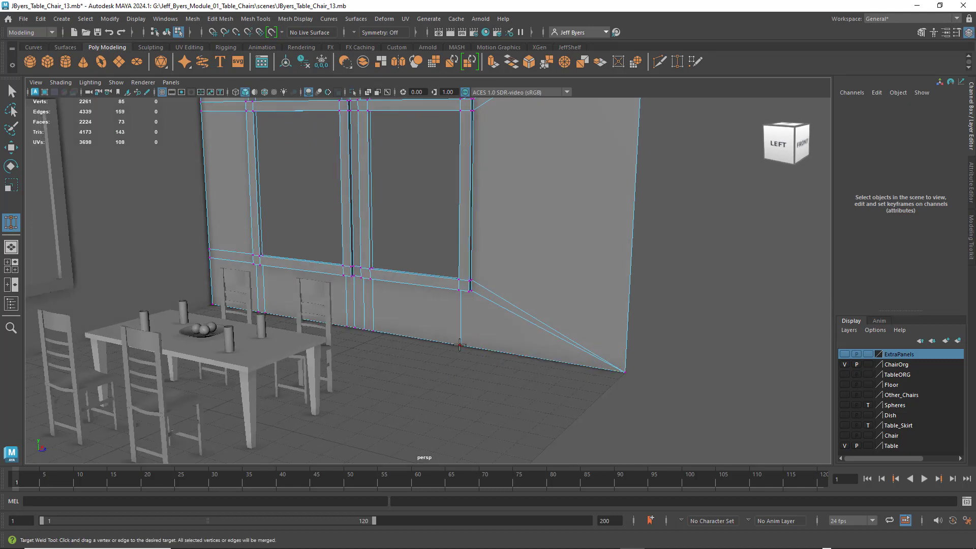
pyautogui.moveTo(460, 345); pyautogui.dragTo(624, 371)
# Step: Try to weld the top-edge vertices above the outer window's inner side to the wall's top outer corner
pyautogui.keyDown('alt'); pyautogui.moveTo(525, 327); pyautogui.dragTo(487, 293); pyautogui.keyUp('alt')
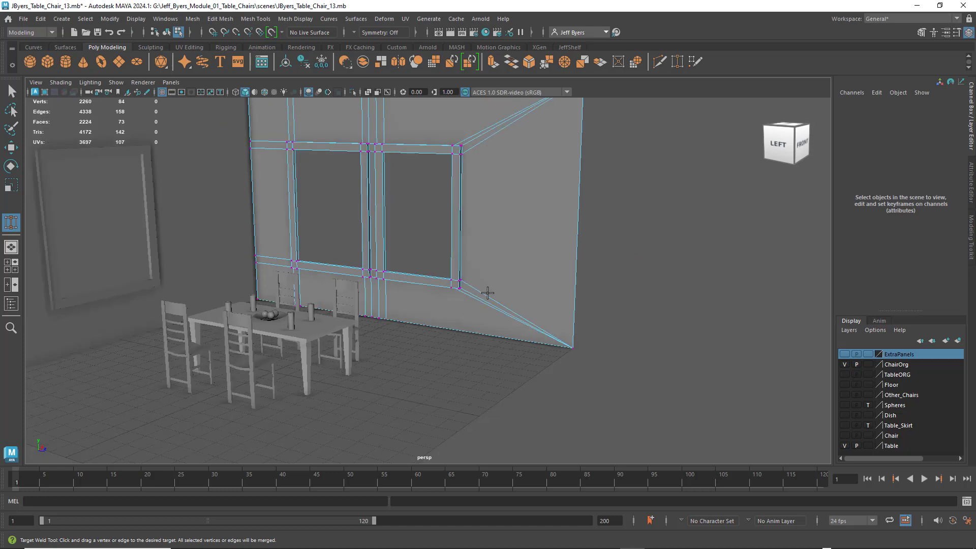
pyautogui.keyDown('alt'); pyautogui.moveTo(469, 281); pyautogui.dragTo(585, 386, button='middle'); pyautogui.keyUp('alt')
pyautogui.keyDown('alt'); pyautogui.moveTo(491, 333); pyautogui.dragTo(540, 319); pyautogui.keyUp('alt')
pyautogui.keyDown('alt'); pyautogui.moveTo(485, 264); pyautogui.dragTo(523, 320, button='middle'); pyautogui.keyUp('alt')
pyautogui.keyDown('alt'); pyautogui.moveTo(431, 239); pyautogui.dragTo(473, 318, button='middle'); pyautogui.keyUp('alt')
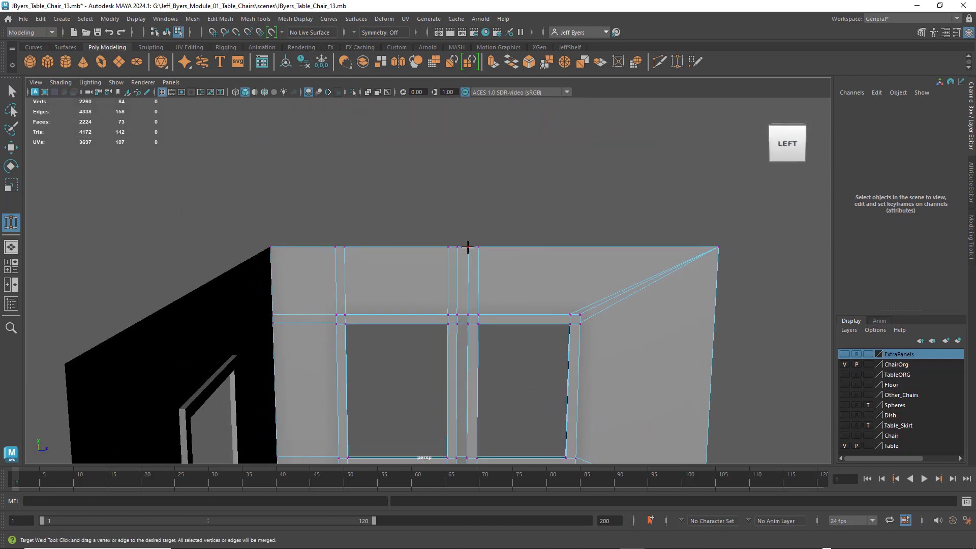
pyautogui.moveTo(468, 247); pyautogui.dragTo(718, 248)
# Step: Try to weld the four remaining top-edge vertices above the inner window to the wall's top inner corner
pyautogui.keyDown('alt'); pyautogui.moveTo(377, 252); pyautogui.dragTo(437, 252); pyautogui.keyUp('alt')
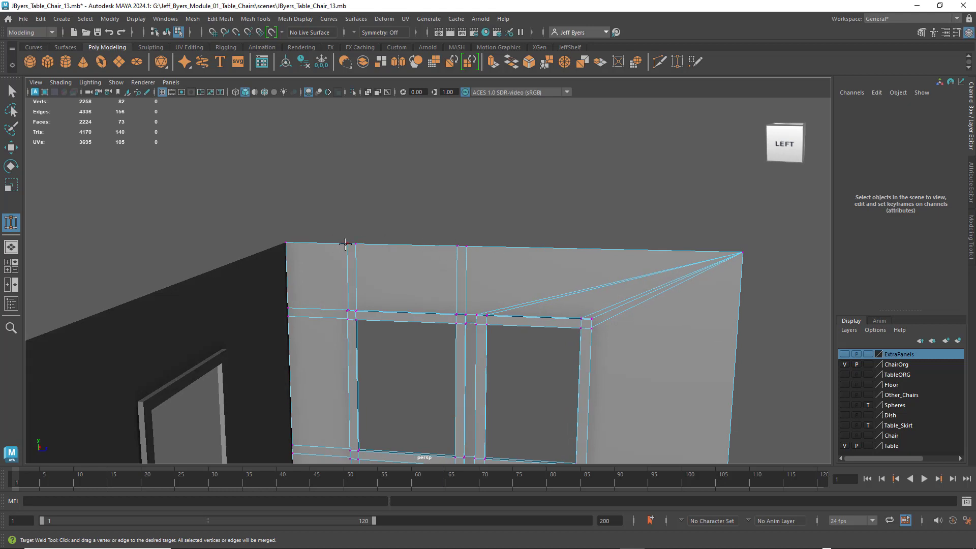
pyautogui.moveTo(348, 245); pyautogui.dragTo(287, 243)
pyautogui.moveTo(455, 246); pyautogui.dragTo(287, 244)
pyautogui.moveTo(466, 246); pyautogui.dragTo(287, 244)
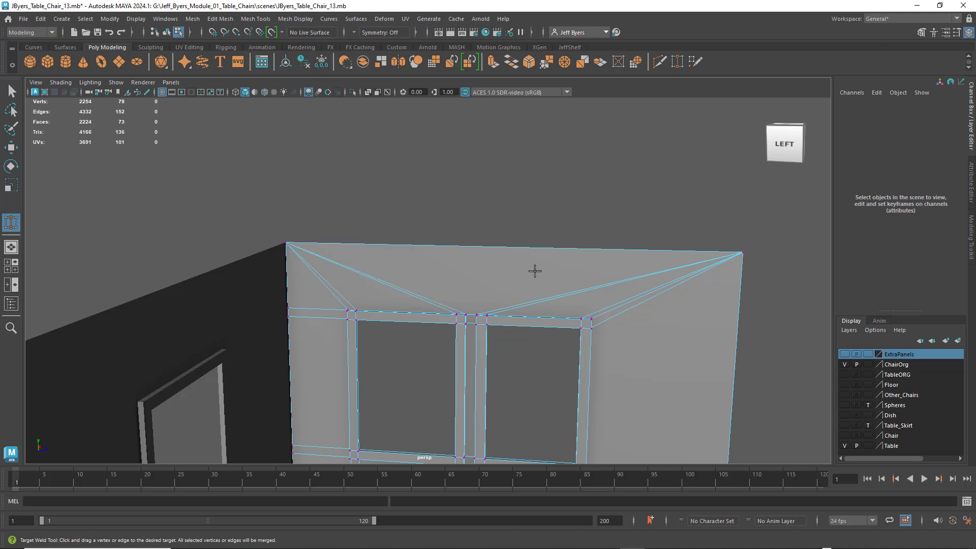
# Step: Try to weld the two upper vertices on the wall's inner vertical edge to its top inner corner
pyautogui.scroll(-3, 534, 273)
pyautogui.keyDown('alt'); pyautogui.moveTo(540, 290); pyautogui.dragTo(516, 284); pyautogui.keyUp('alt')
pyautogui.keyDown('alt'); pyautogui.moveTo(516, 284); pyautogui.dragTo(554, 220, button='middle'); pyautogui.keyUp('alt')
pyautogui.scroll(-2, 542, 251)
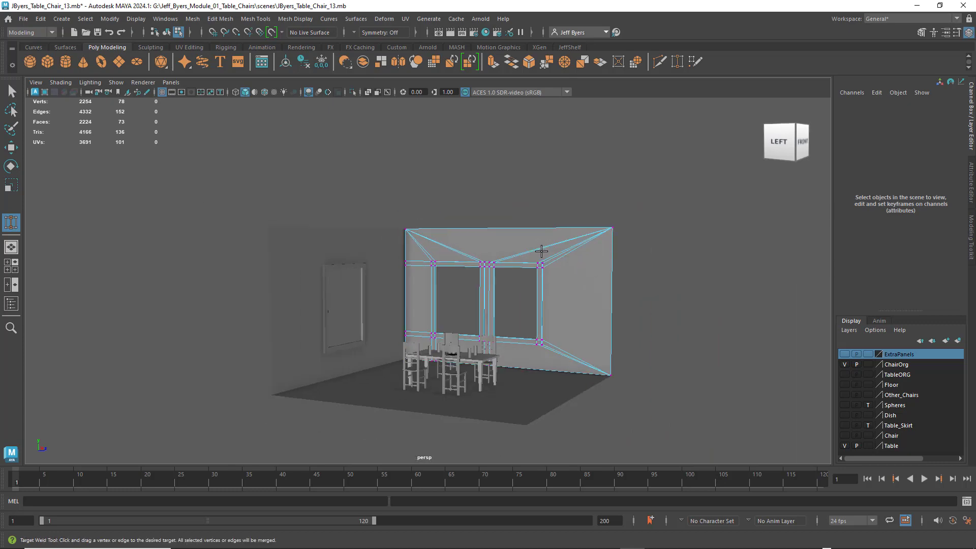
pyautogui.scroll(5, 541, 250)
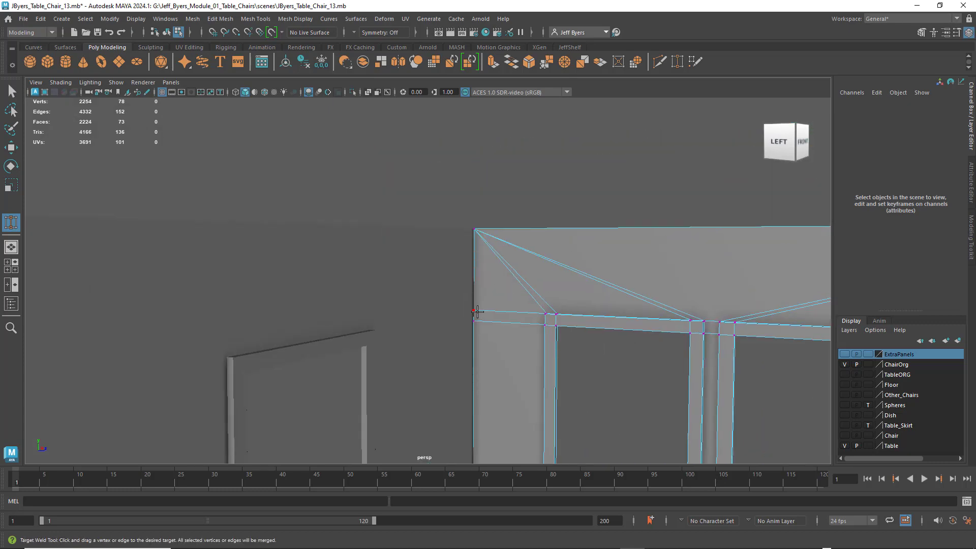
pyautogui.moveTo(472, 310); pyautogui.dragTo(474, 230)
pyautogui.moveTo(473, 320); pyautogui.dragTo(474, 230)
# Step: Try to weld the inner vertical edge's two lower vertices and the nearest bottom-edge vertices to the wall's bottom inner corner
pyautogui.keyDown('alt'); pyautogui.moveTo(532, 305); pyautogui.dragTo(528, 122, button='middle'); pyautogui.keyUp('alt')
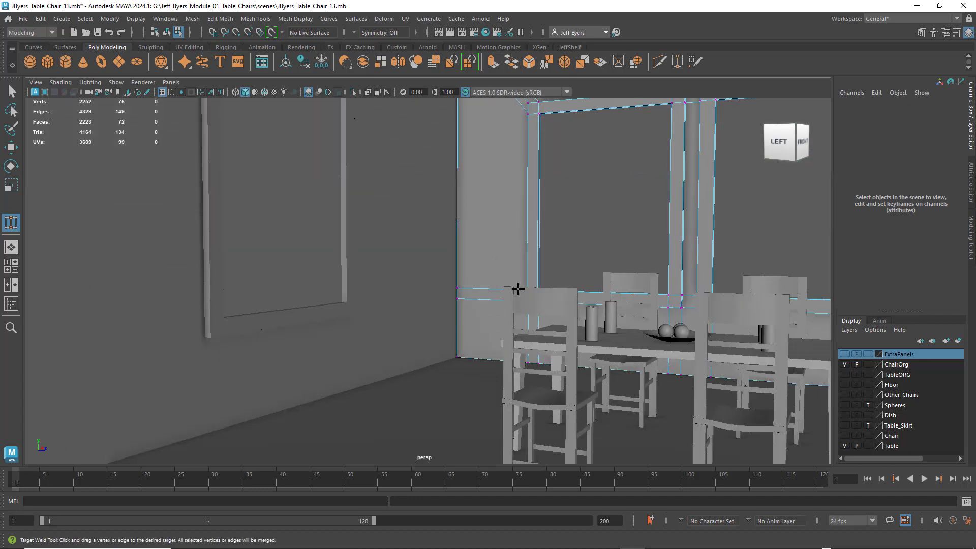
pyautogui.keyDown('alt'); pyautogui.moveTo(519, 289); pyautogui.dragTo(529, 296); pyautogui.keyUp('alt')
pyautogui.moveTo(436, 284); pyautogui.dragTo(436, 342)
pyautogui.moveTo(436, 274); pyautogui.dragTo(436, 342)
pyautogui.moveTo(507, 349); pyautogui.dragTo(423, 342)
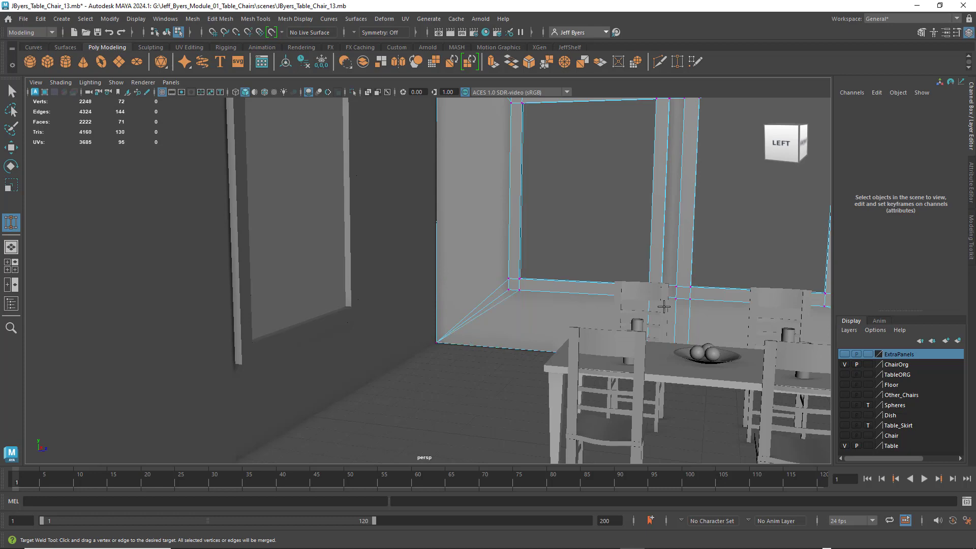
# Step: Try to weld the two bottom-edge vertices below the inner window's far side to the wall's bottom inner corner
pyautogui.keyDown('alt'); pyautogui.moveTo(664, 307); pyautogui.dragTo(687, 336); pyautogui.keyUp('alt')
pyautogui.keyDown('alt'); pyautogui.moveTo(670, 248); pyautogui.dragTo(590, 250, button='middle'); pyautogui.keyUp('alt')
pyautogui.keyDown('alt'); pyautogui.moveTo(590, 250); pyautogui.dragTo(322, 287); pyautogui.keyUp('alt')
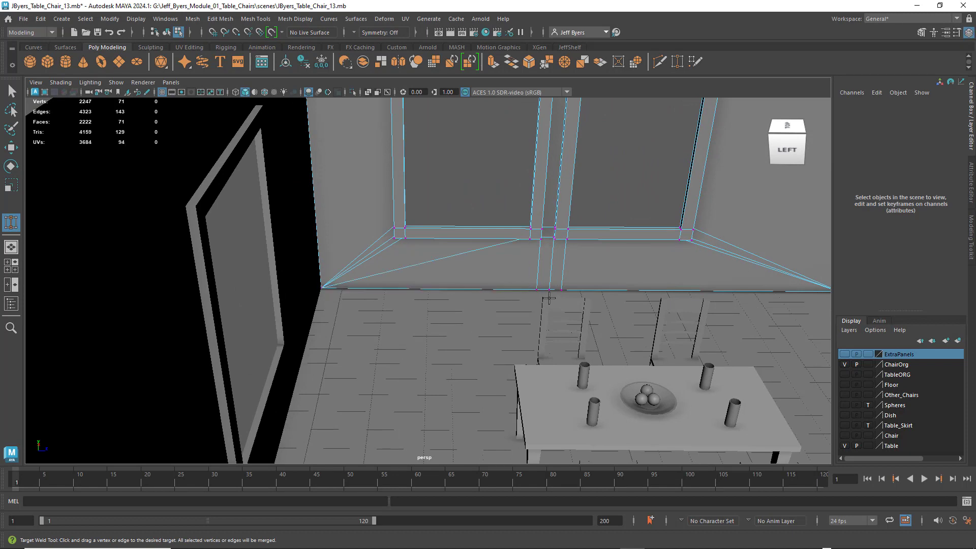
pyautogui.moveTo(536, 290); pyautogui.dragTo(323, 287)
# Step: Try to weld the last two bottom-edge vertices, below the gap between the windows, to the wall's bottom outer corner
pyautogui.keyDown('alt'); pyautogui.moveTo(657, 275); pyautogui.dragTo(551, 264, button='middle'); pyautogui.keyUp('alt')
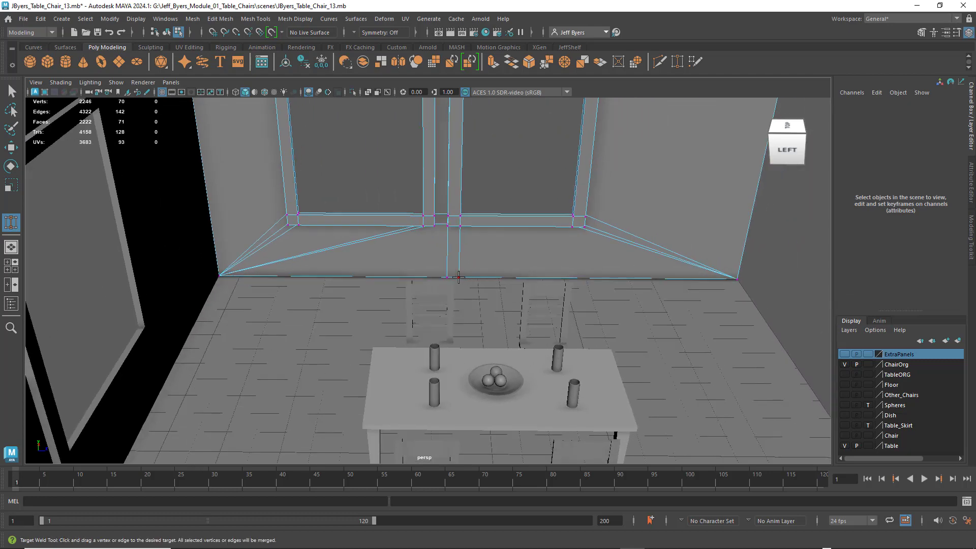
pyautogui.moveTo(458, 277); pyautogui.dragTo(737, 279)
pyautogui.moveTo(613, 283); pyautogui.dragTo(737, 279)
pyautogui.keyDown('alt'); pyautogui.moveTo(737, 278); pyautogui.dragTo(573, 276); pyautogui.keyUp('alt')
pyautogui.keyDown('alt'); pyautogui.moveTo(581, 276); pyautogui.dragTo(589, 310, button='middle'); pyautogui.keyUp('alt')
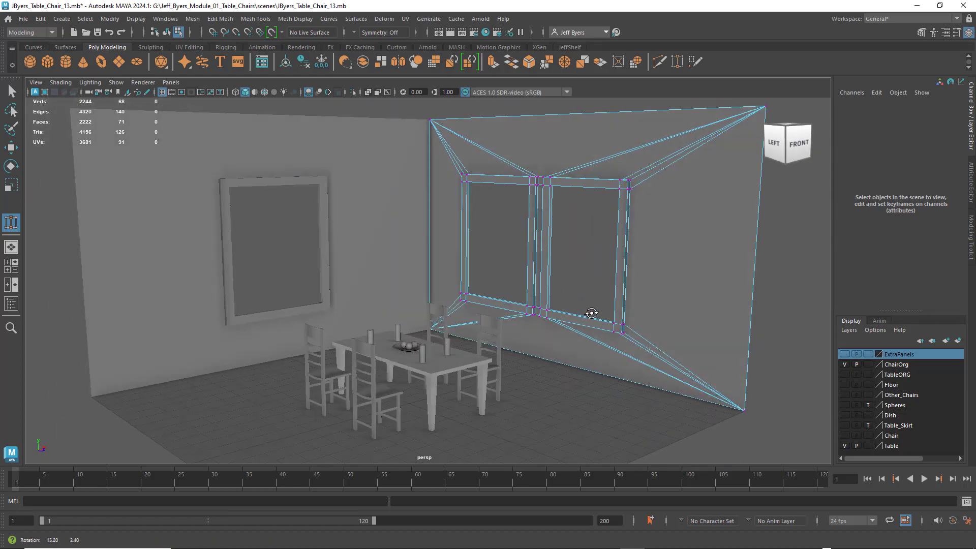
# Step: Return to object selection and compare the edge layout of the single-window wall with the welded two-window wall
pyautogui.rightClick(631, 269)
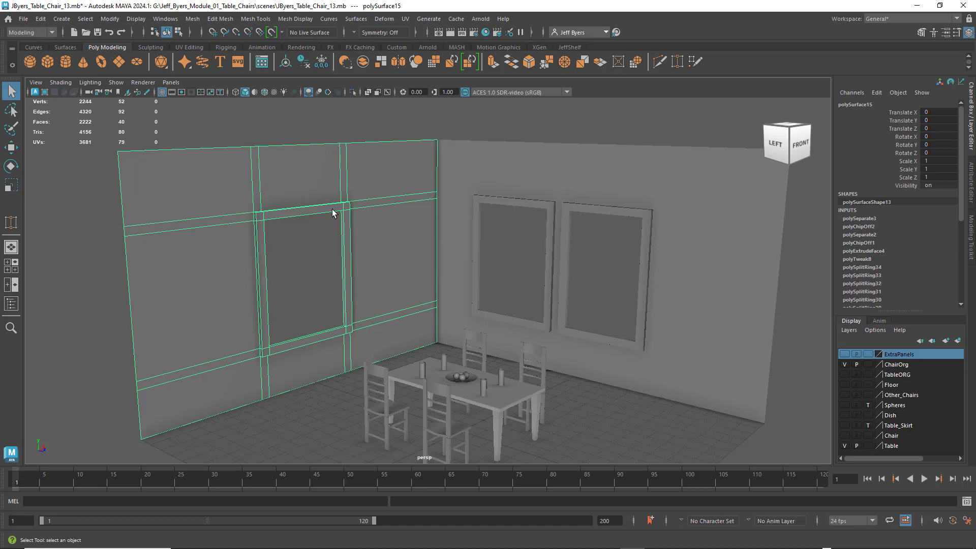
pyautogui.click(617, 178)
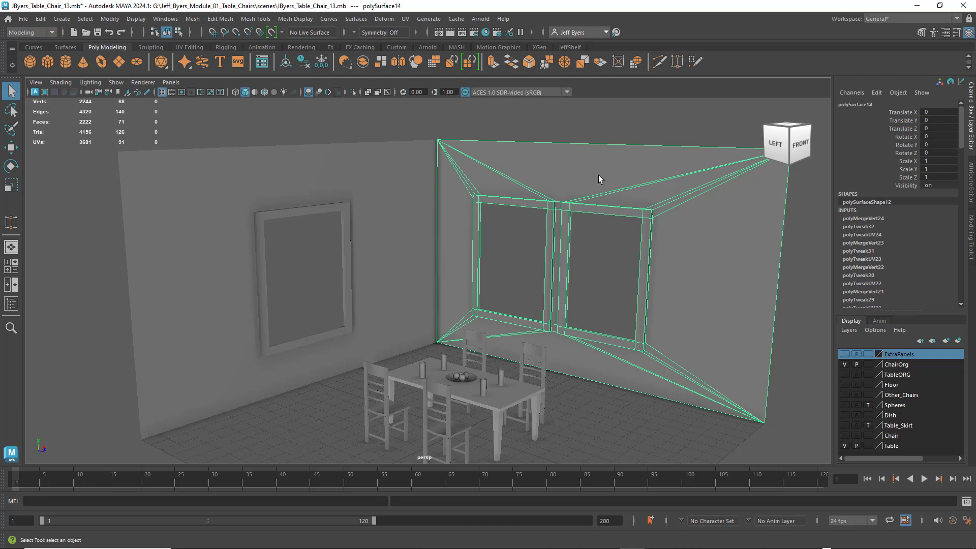
pyautogui.click(301, 212)
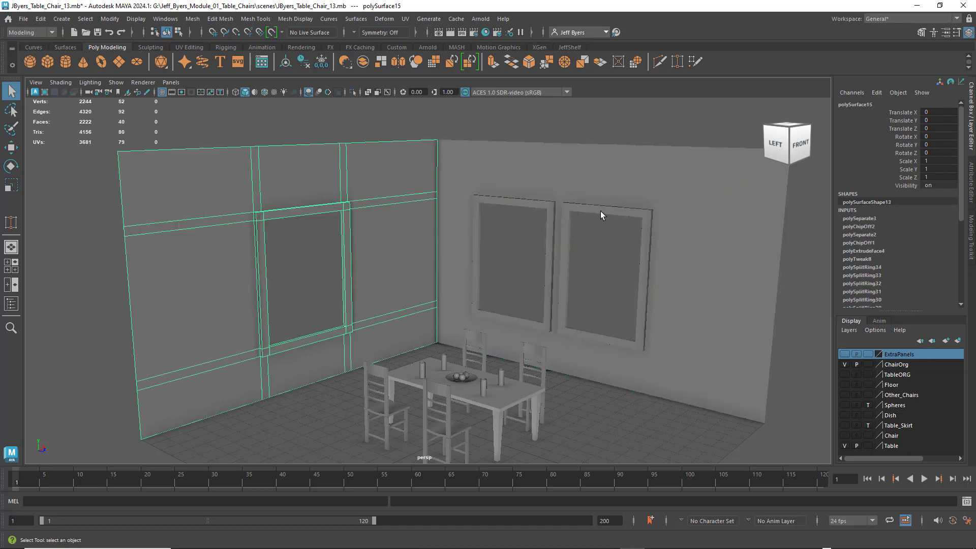
pyautogui.click(520, 172)
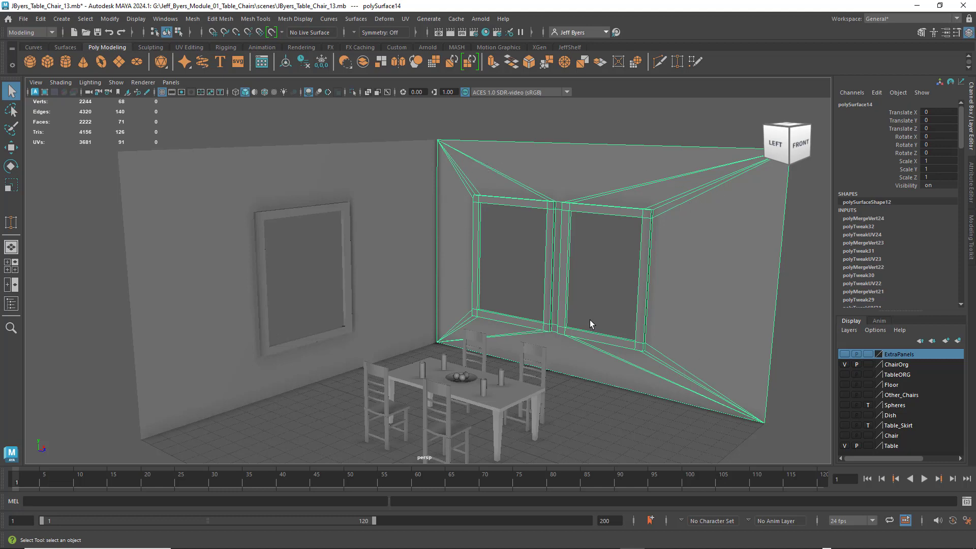
# Step: Undo all the vertex welds on the two-window wall to restore its original edge grid
pyautogui.hotkey('ctrl', 'z')
pyautogui.hotkey('ctrl', 'z')
pyautogui.hotkey('ctrl', 'z')
pyautogui.hotkey('ctrl', 'z')
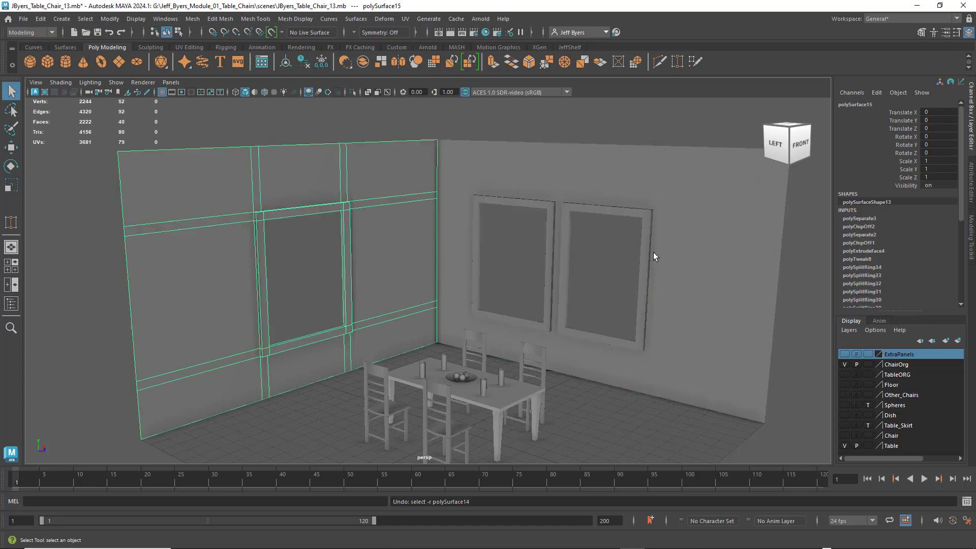
pyautogui.hotkey('ctrl', 'z')
pyautogui.hotkey('ctrl', 'z')
pyautogui.hotkey('ctrl', 'z')
pyautogui.hotkey('ctrl', 'z')
pyautogui.hotkey('ctrl', 'z')
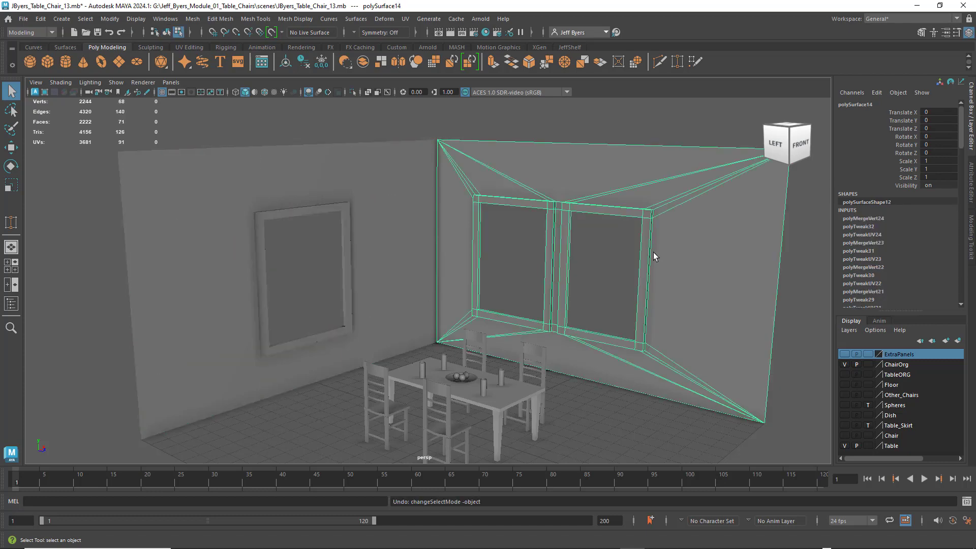
pyautogui.hotkey('ctrl', 'z')
pyautogui.hotkey('ctrl', 'z')
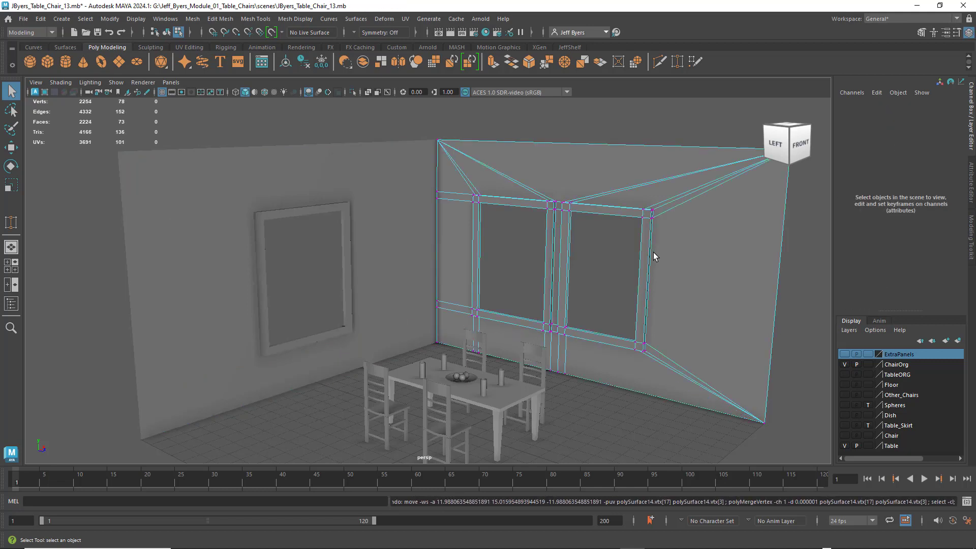
pyautogui.hotkey('ctrl', 'z')
pyautogui.hotkey('ctrl', 'z')
pyautogui.hotkey('ctrl', 'z')
pyautogui.hotkey('ctrl', 'z')
pyautogui.hotkey('ctrl', 'z')
pyautogui.hotkey('ctrl', 'z')
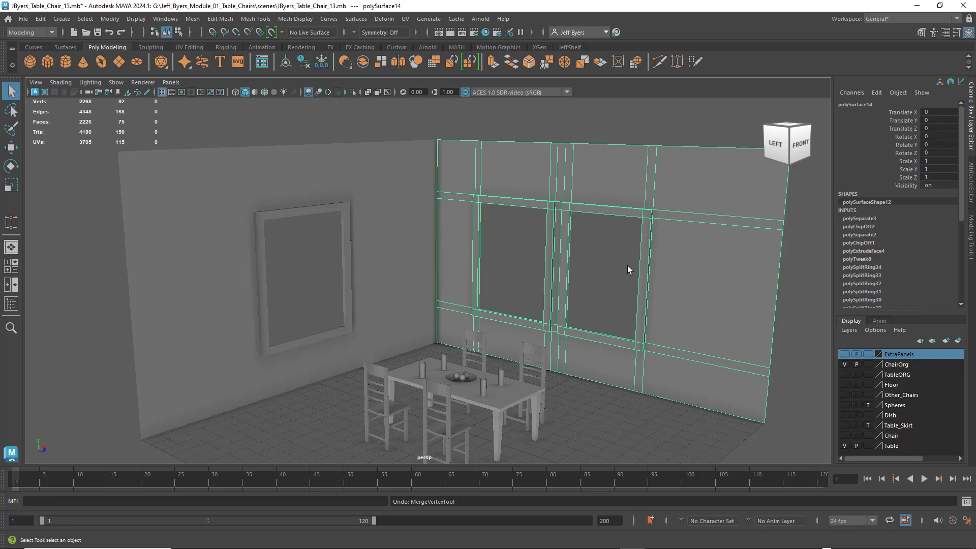
# Step: Clear the selection and examine both window walls, the floor and the dining set from several angles
pyautogui.moveTo(628, 265); pyautogui.dragTo(623, 306, button='right')
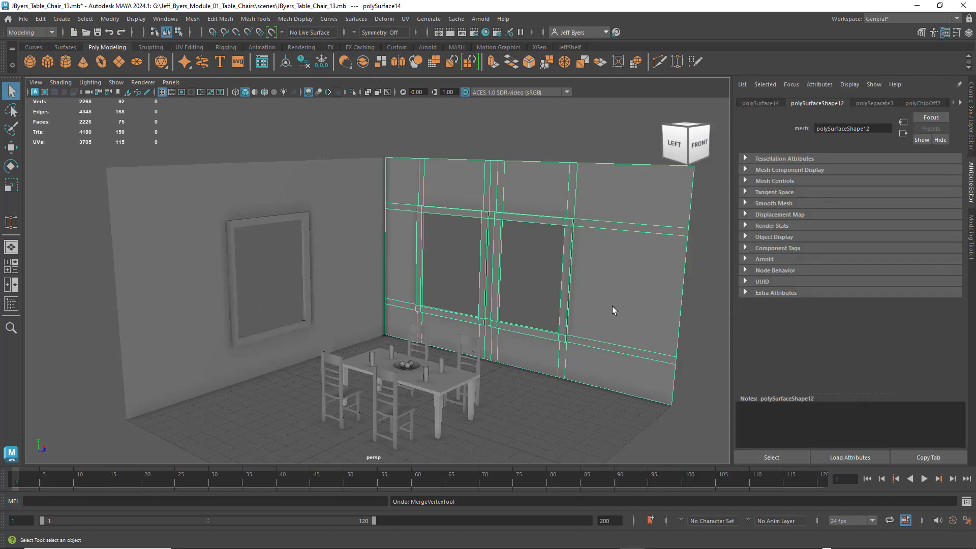
pyautogui.keyDown('alt'); pyautogui.moveTo(612, 306); pyautogui.dragTo(482, 292); pyautogui.keyUp('alt')
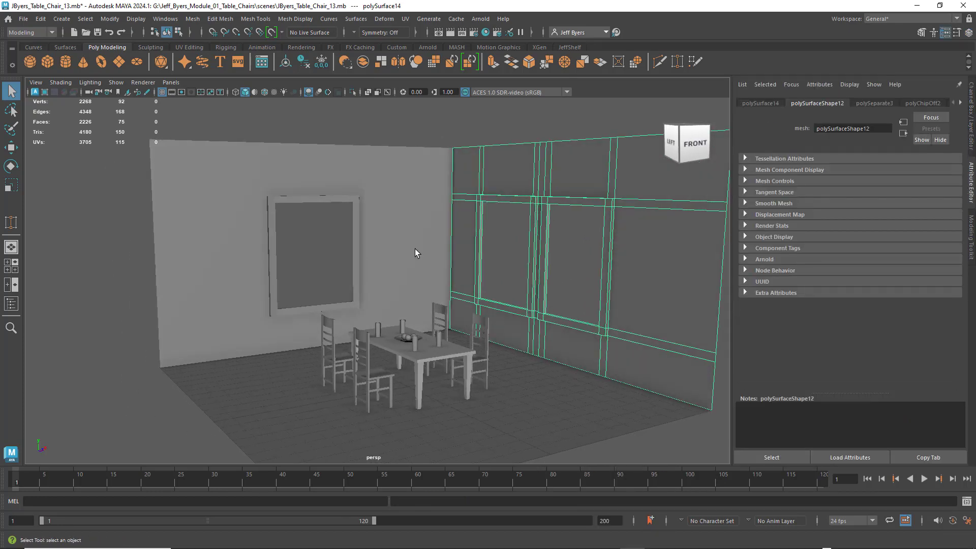
pyautogui.click(417, 251)
pyautogui.keyDown('alt'); pyautogui.moveTo(412, 246); pyautogui.dragTo(463, 218); pyautogui.keyUp('alt')
pyautogui.click(491, 206)
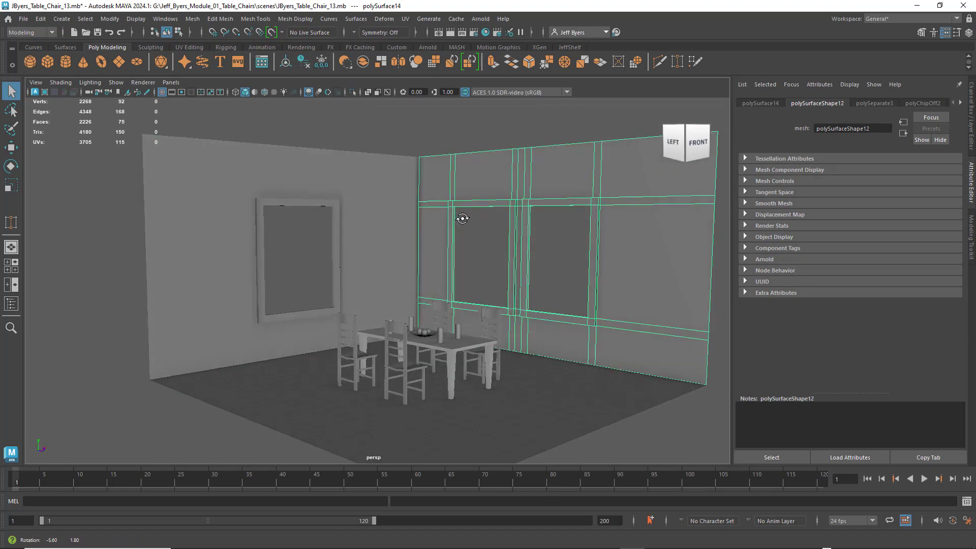
pyautogui.click(384, 211)
pyautogui.keyDown('alt'); pyautogui.moveTo(400, 222); pyautogui.dragTo(396, 227); pyautogui.keyUp('alt')
pyautogui.click(479, 219)
pyautogui.keyDown('alt'); pyautogui.moveTo(479, 219); pyautogui.dragTo(449, 205); pyautogui.keyUp('alt')
pyautogui.click(373, 124)
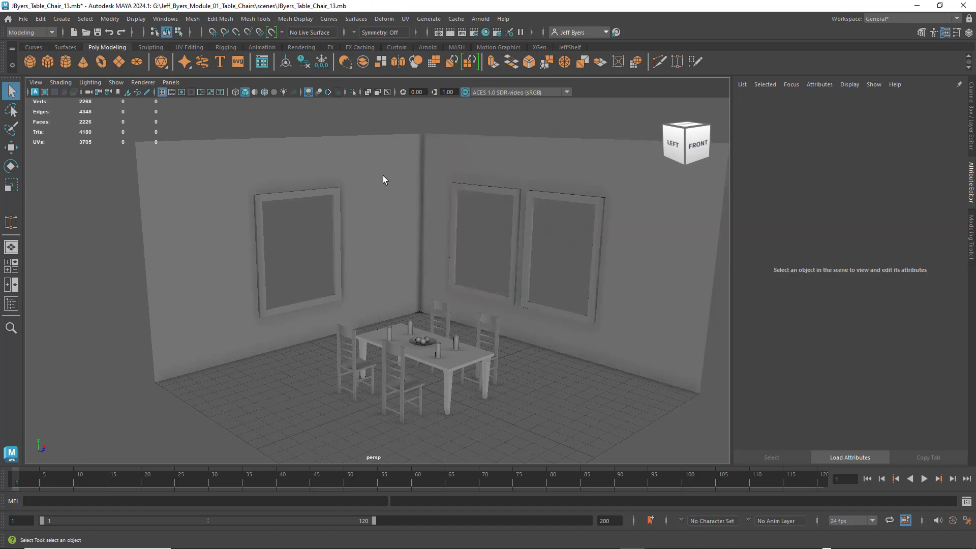
pyautogui.keyDown('alt'); pyautogui.moveTo(387, 227); pyautogui.dragTo(394, 221); pyautogui.keyUp('alt')
pyautogui.keyDown('alt'); pyautogui.moveTo(428, 255); pyautogui.dragTo(413, 219, button='middle'); pyautogui.keyUp('alt')
pyautogui.keyDown('alt'); pyautogui.moveTo(439, 214); pyautogui.dragTo(426, 227); pyautogui.keyUp('alt')
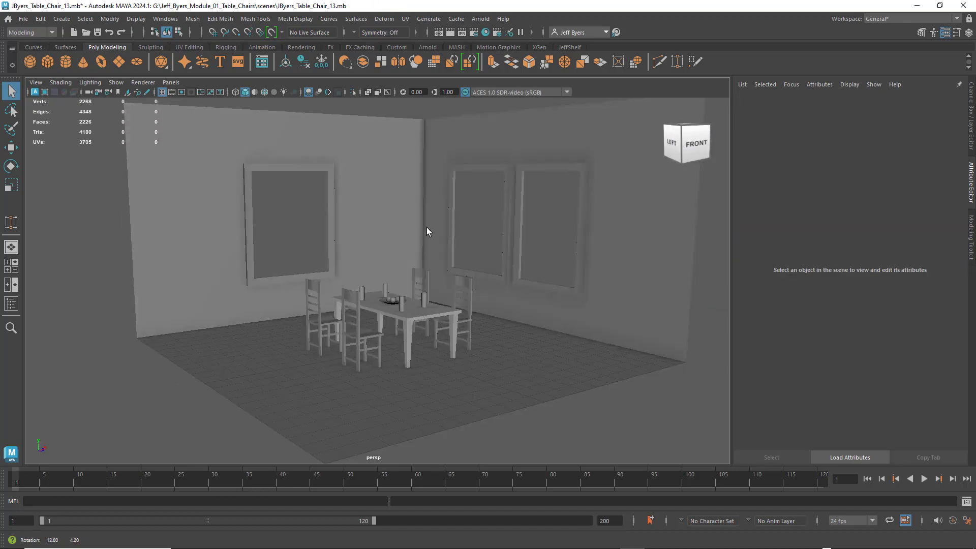